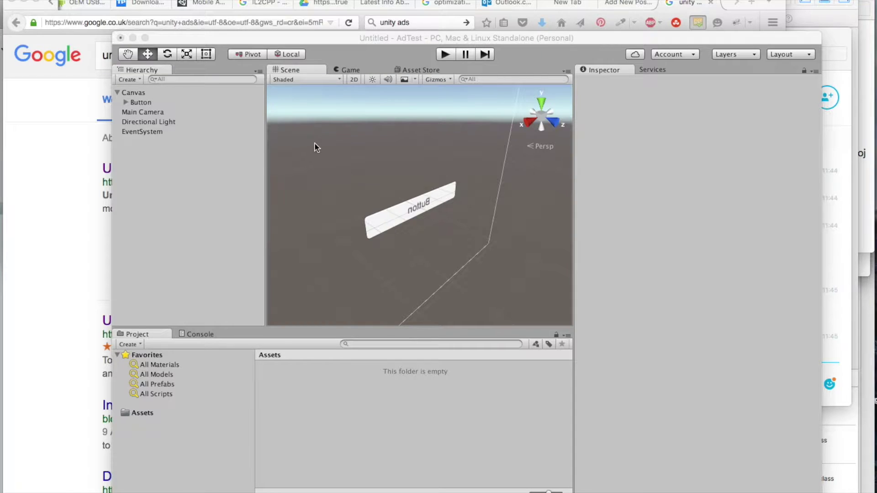
# Bring Unity to the front, view the About Unity information, then close it.
pyautogui.click(171, 163)
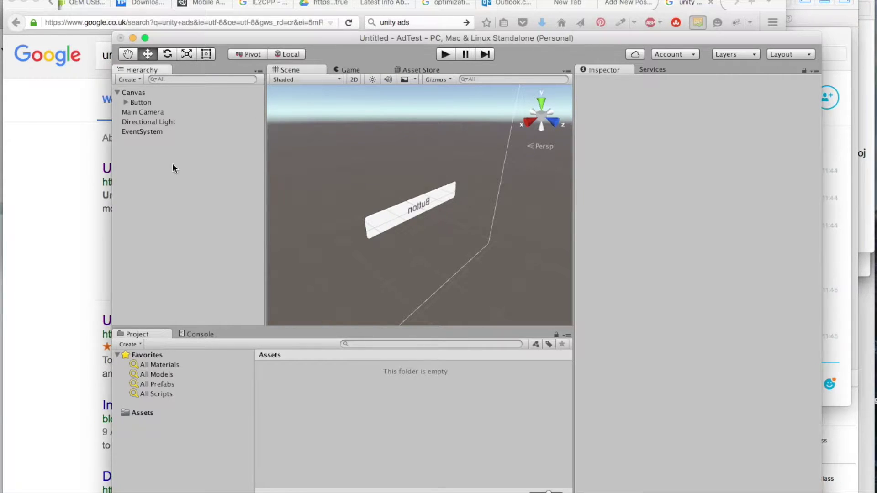
pyautogui.click(9, 1)
pyautogui.moveTo(41, 1)
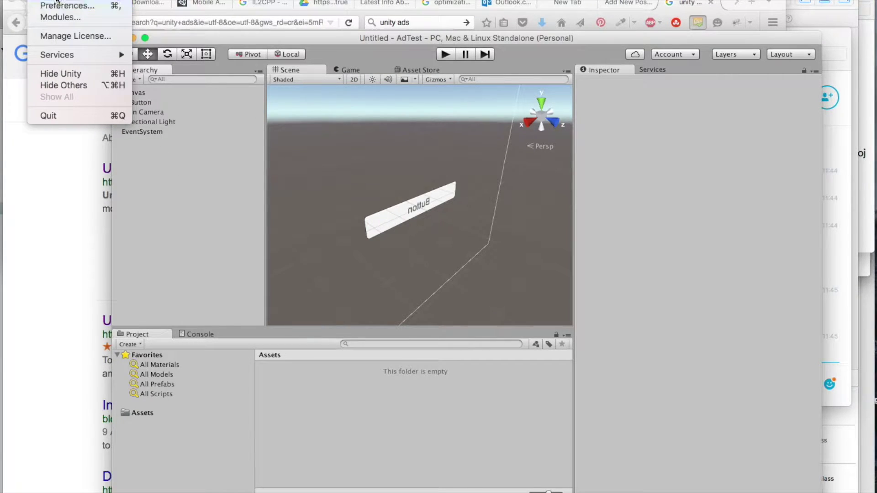
pyautogui.click(57, 1)
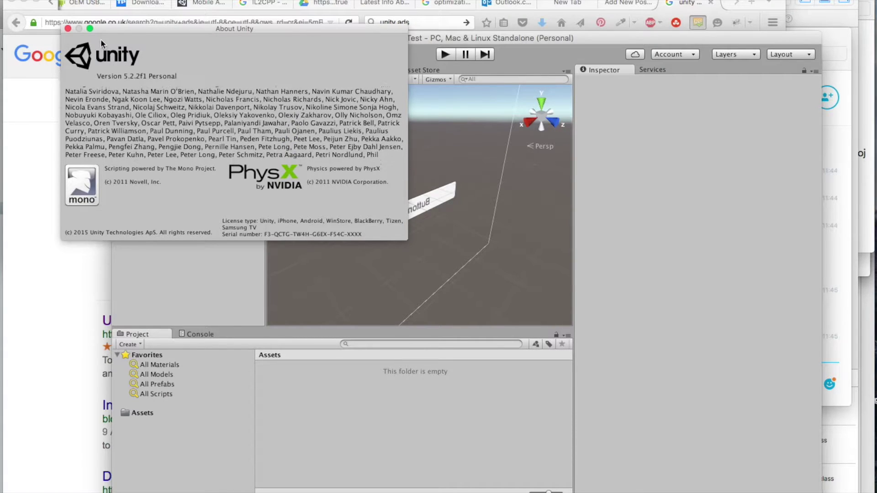
pyautogui.click(68, 27)
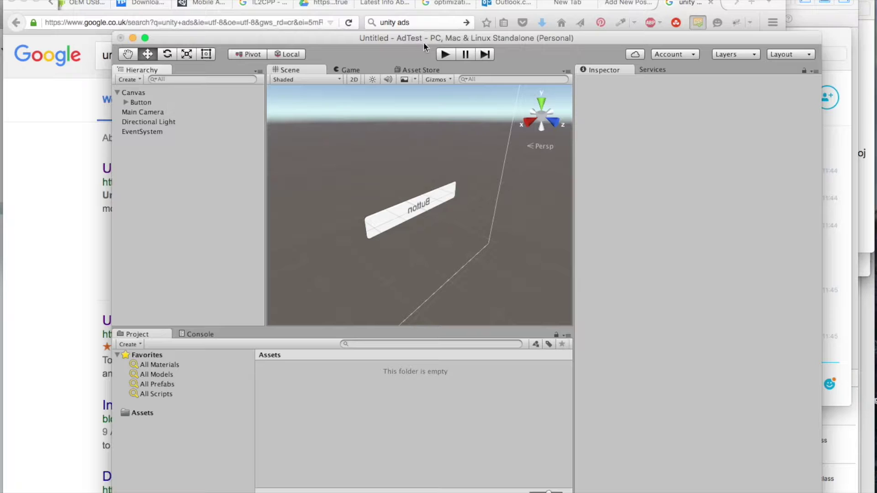
# Run the scene and try the original Button in play mode.
pyautogui.click(443, 54)
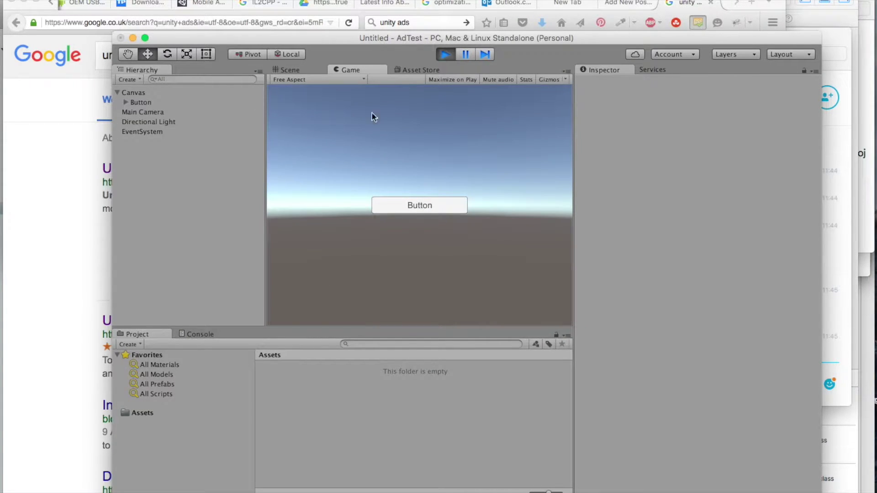
pyautogui.click(445, 211)
pyautogui.click(445, 55)
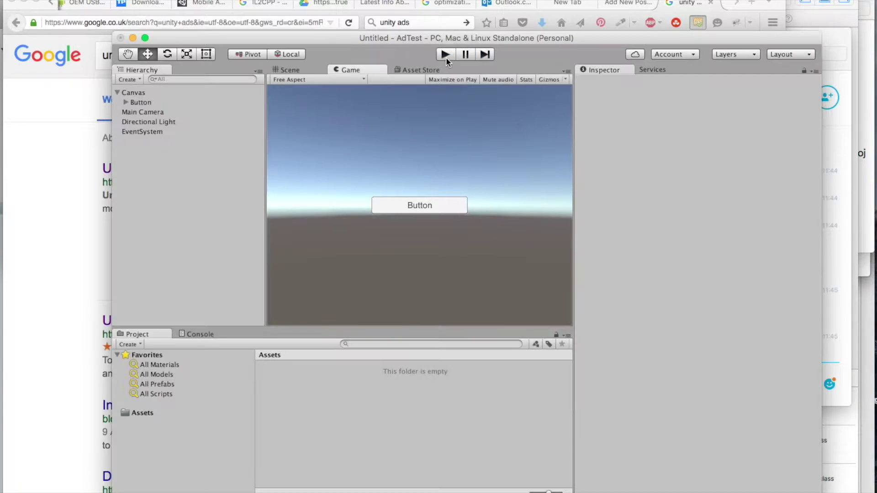
# Duplicate the Button and set the copy's Pos Y to 30.
pyautogui.click(140, 102)
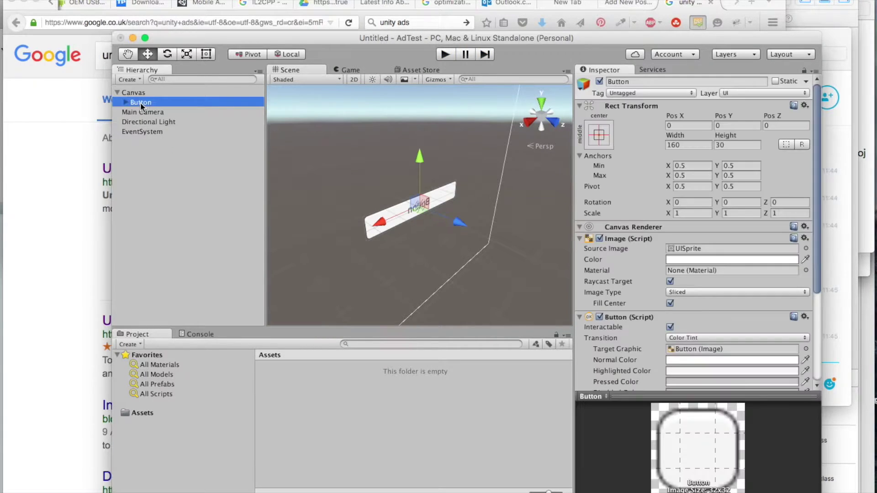
pyautogui.press('super+d')
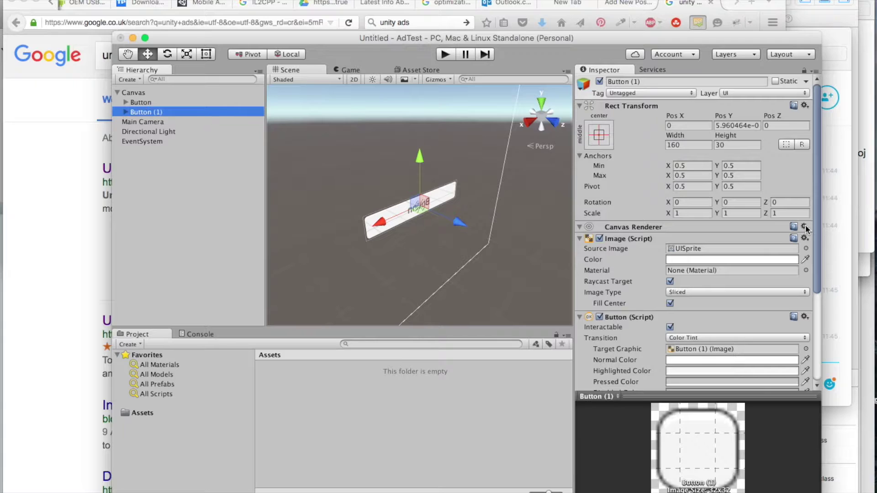
pyautogui.click(752, 126)
pyautogui.click(752, 126)
pyautogui.write('30')
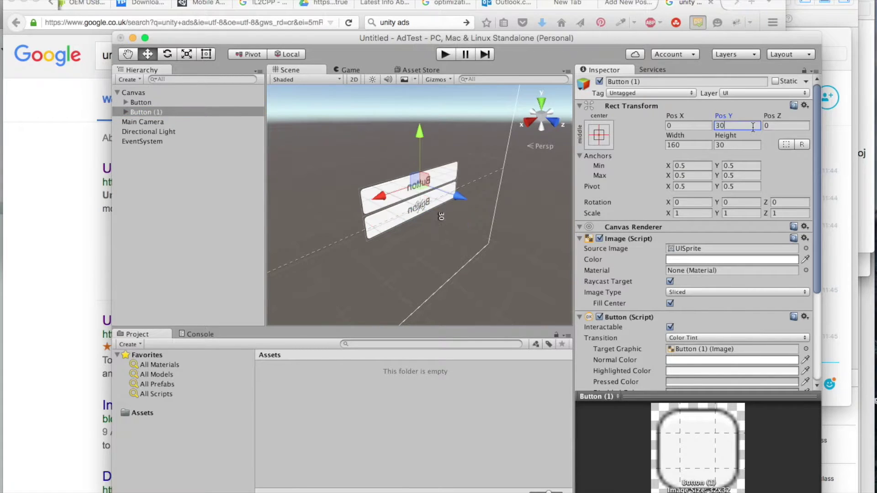
# Play the scene, press both the top and lower buttons, then stop.
pyautogui.click(442, 55)
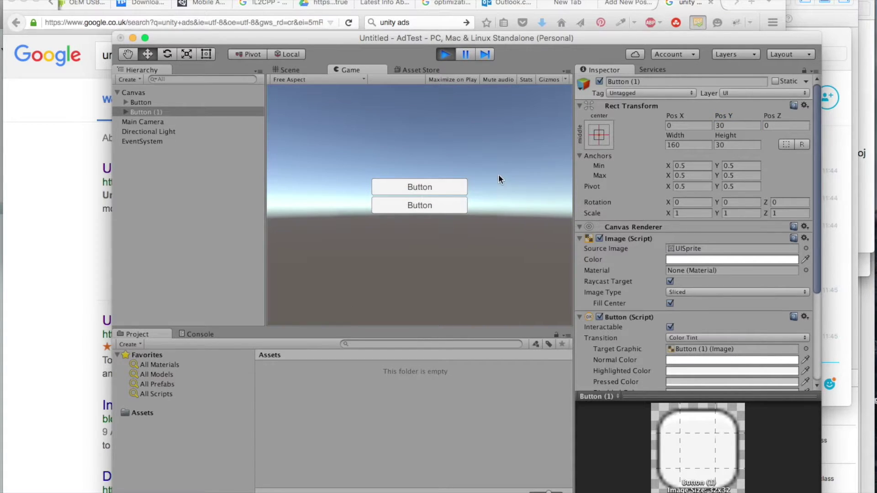
pyautogui.click(463, 187)
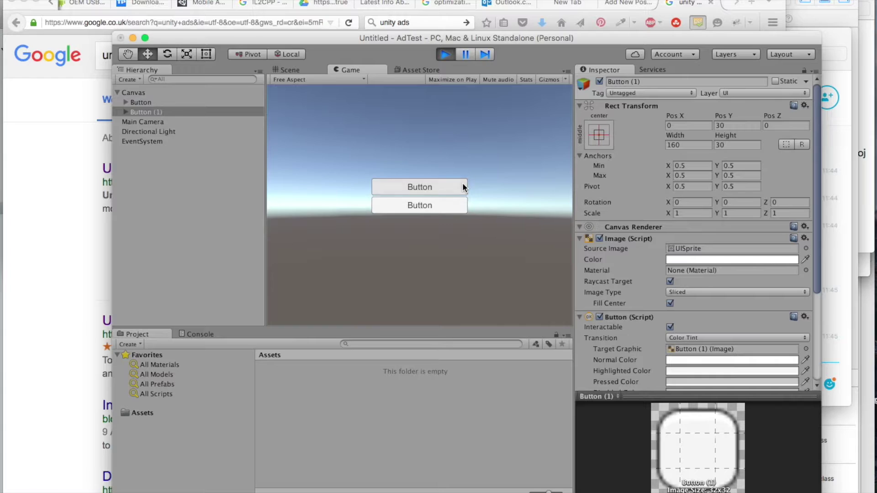
pyautogui.click(434, 206)
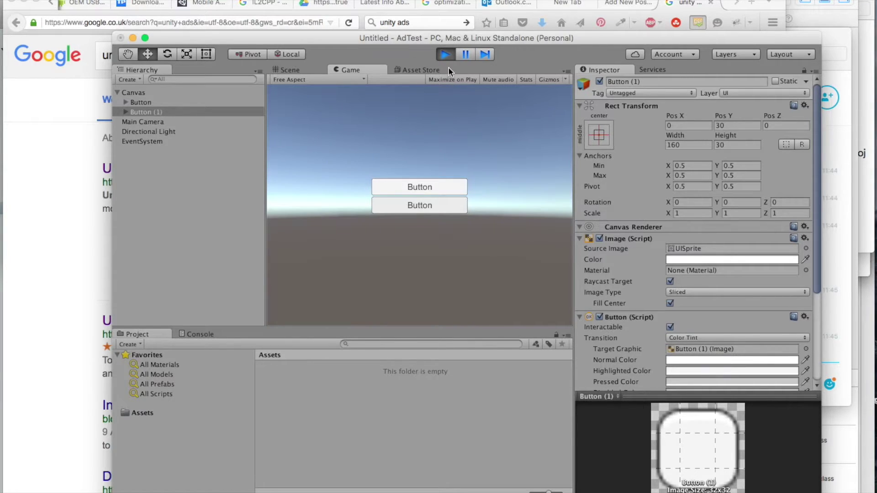
pyautogui.click(446, 55)
# In Firefox, follow the 'Unity - Services - Ads' result and go to SIGN IN.
pyautogui.click(426, 22)
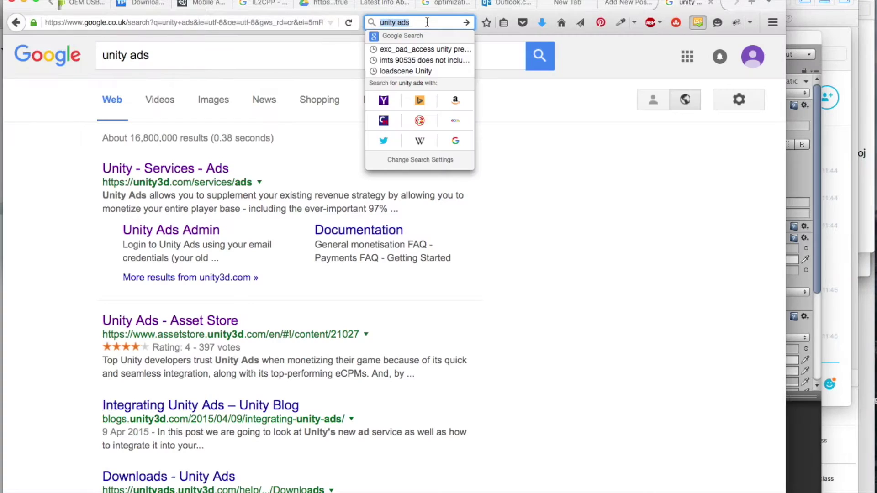
pyautogui.click(32, 245)
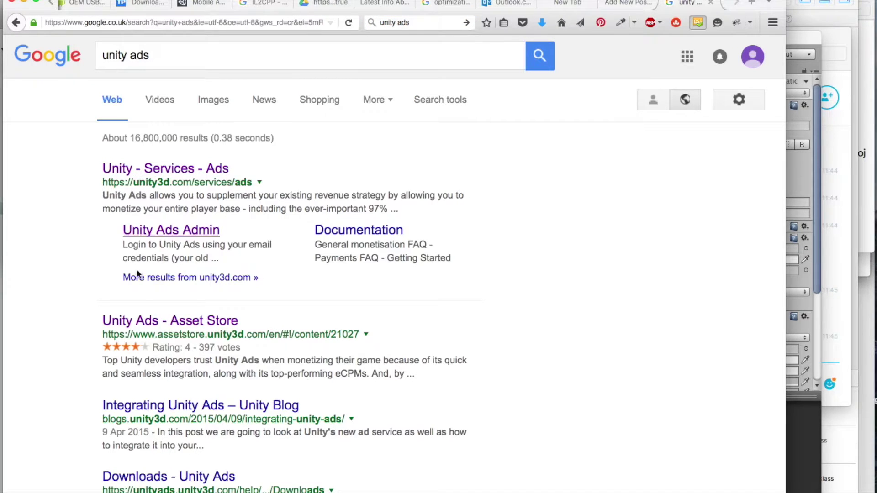
pyautogui.click(187, 179)
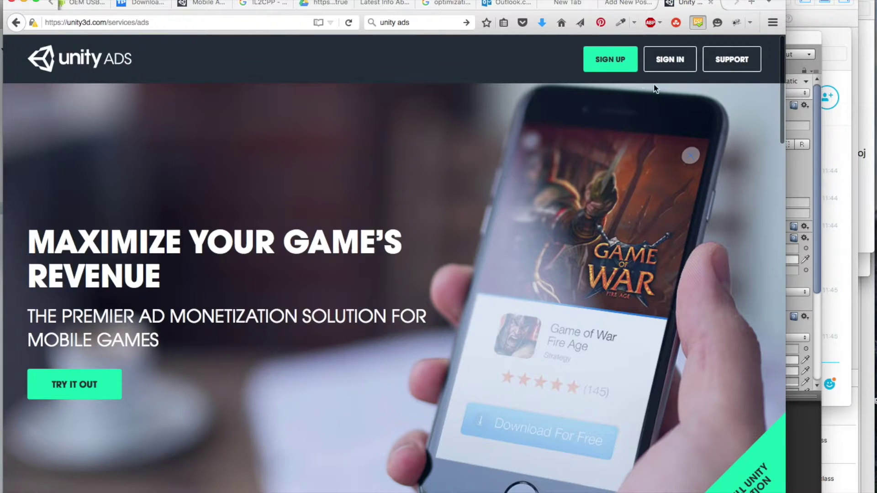
pyautogui.click(661, 64)
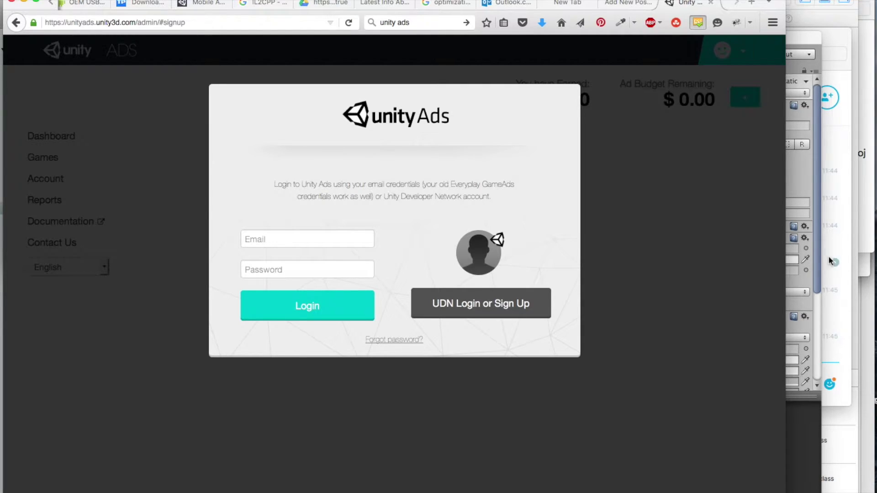
# Log in with a UDN account and choose 'Earn money with your games' to reach the ds10 dashboard.
pyautogui.click(800, 196)
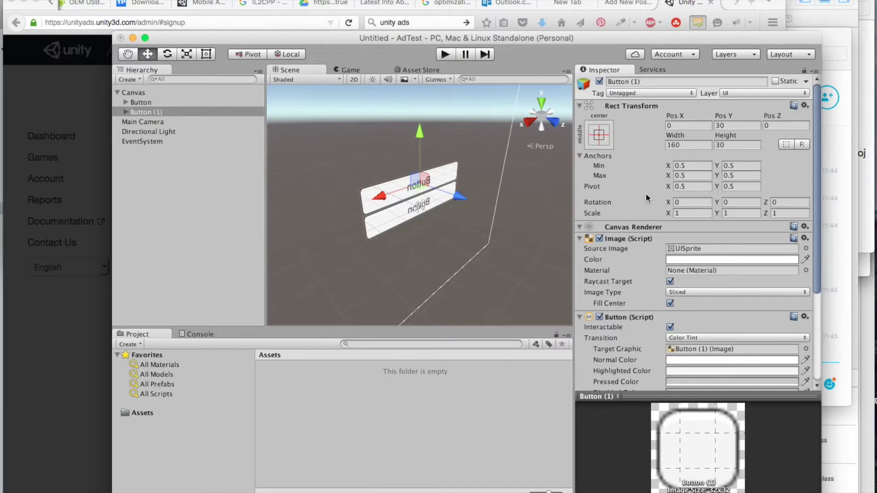
pyautogui.click(68, 337)
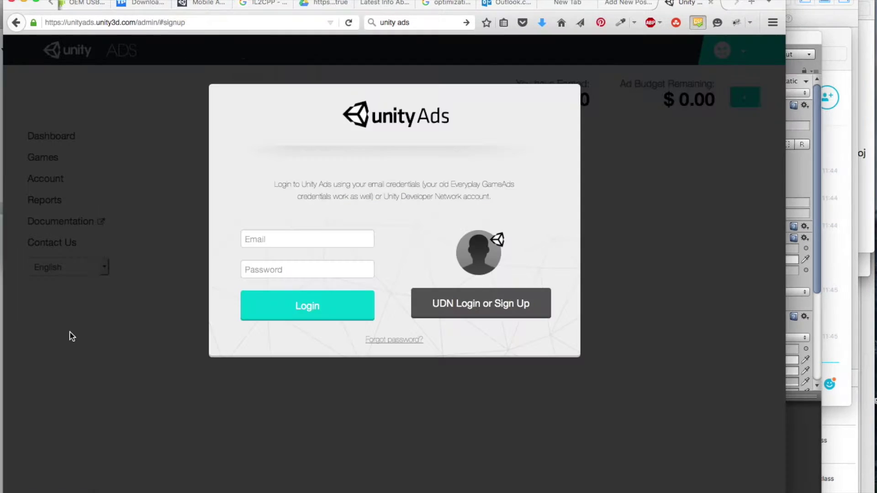
pyautogui.click(482, 302)
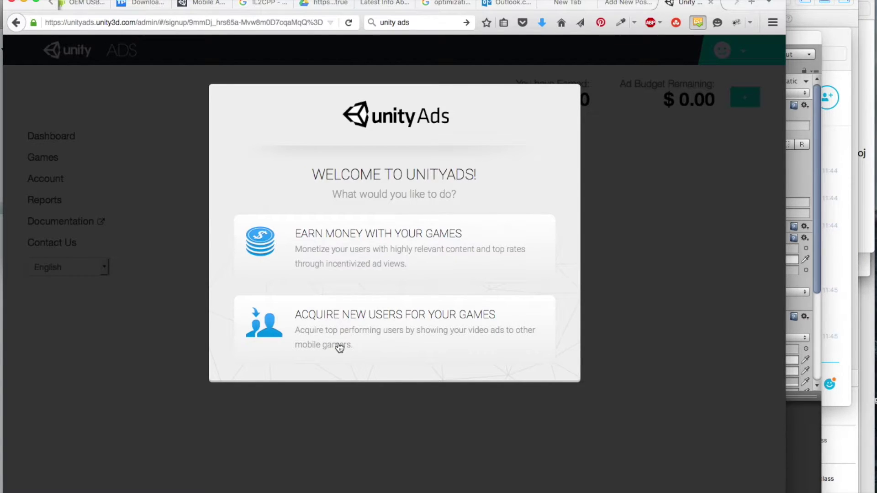
pyautogui.click(372, 238)
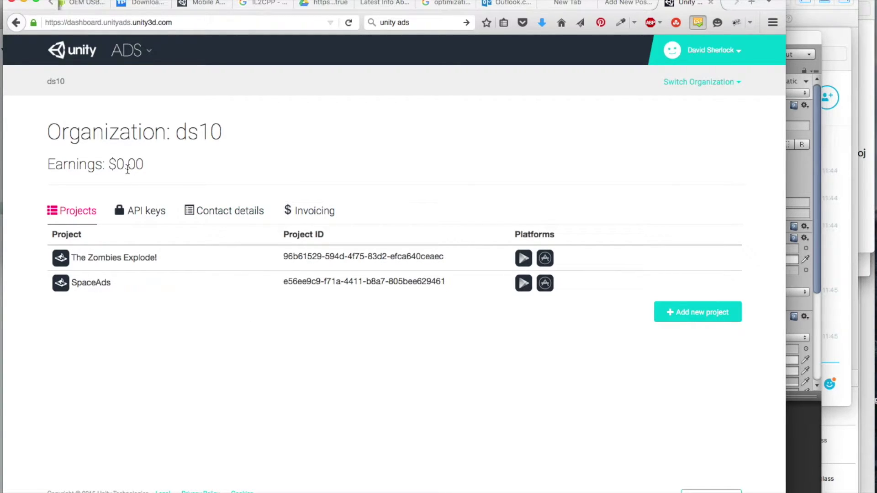
# Create project AdTest for Google Play Store, unpublished and not directed at children under 13.
pyautogui.click(663, 315)
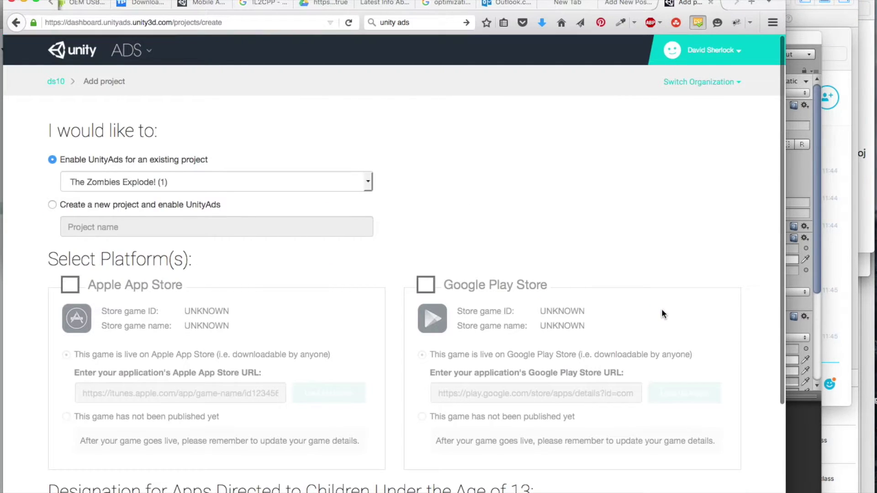
pyautogui.click(188, 204)
pyautogui.click(196, 225)
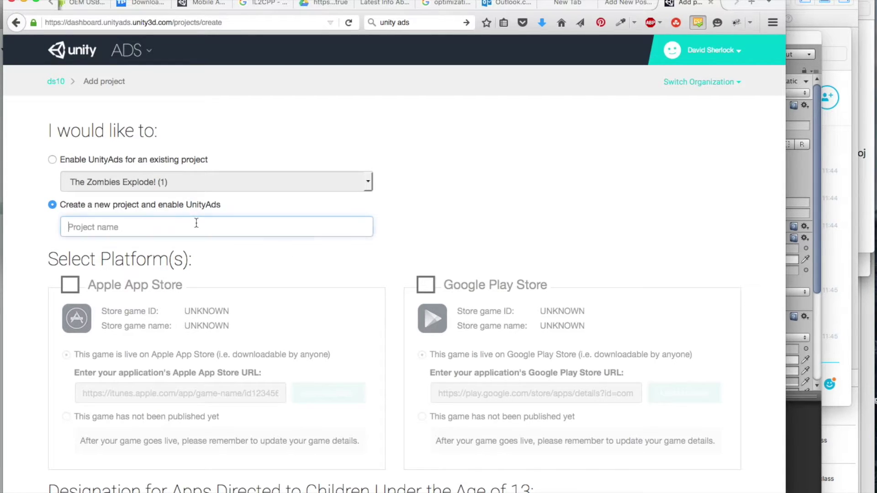
pyautogui.write('AdTest')
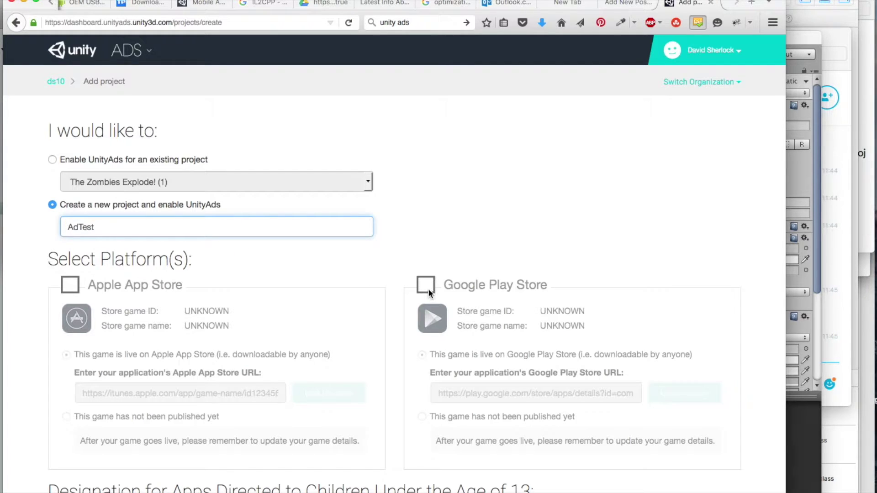
pyautogui.click(428, 290)
pyautogui.scroll(-3, 365, 338)
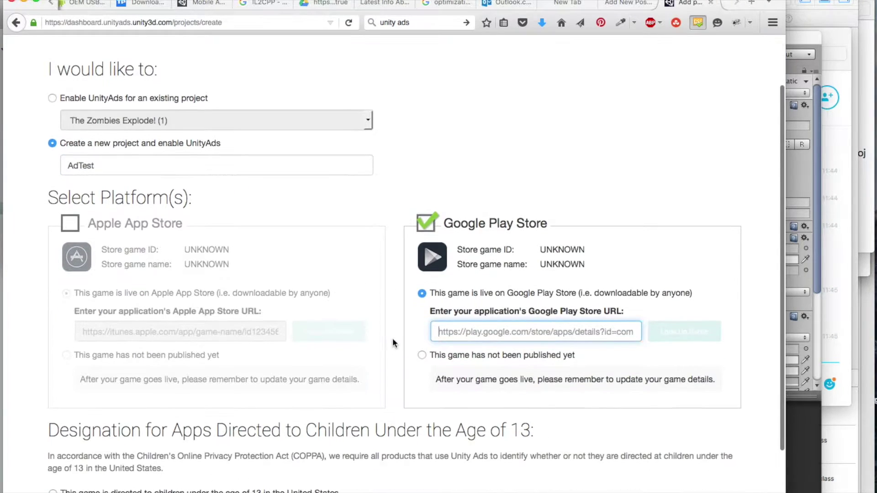
pyautogui.click(423, 356)
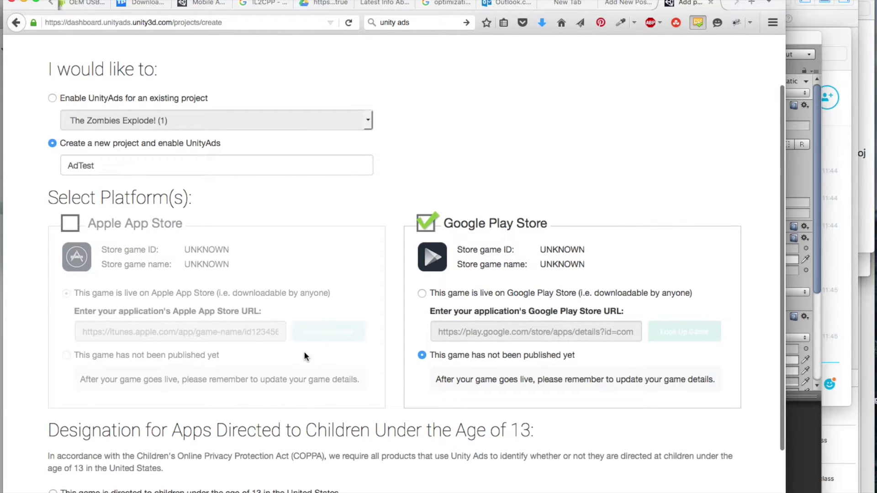
pyautogui.scroll(-4, 303, 351)
pyautogui.click(106, 424)
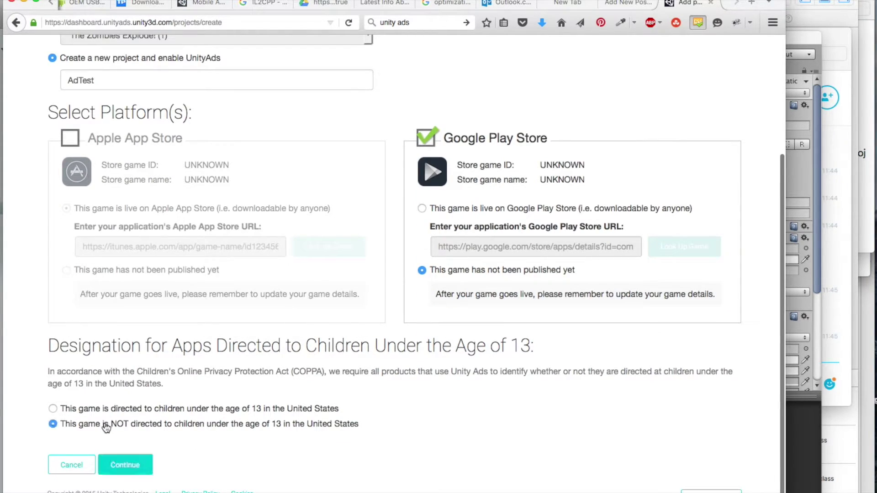
pyautogui.click(137, 464)
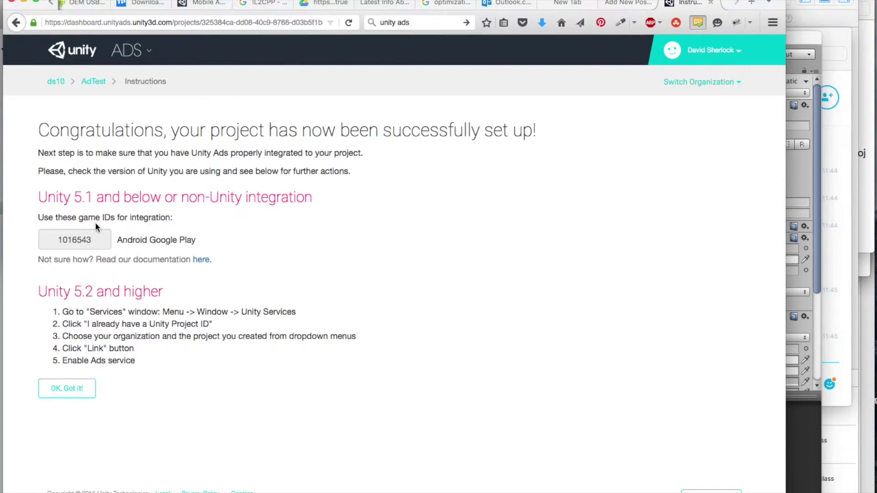
# Select the Android game ID 1016543, then switch back to the Unity editor.
pyautogui.doubleClick(87, 242)
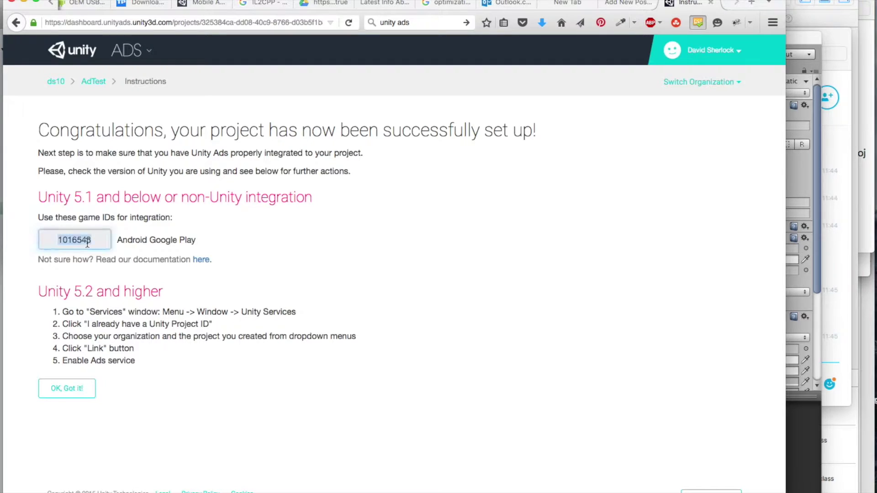
pyautogui.click(791, 179)
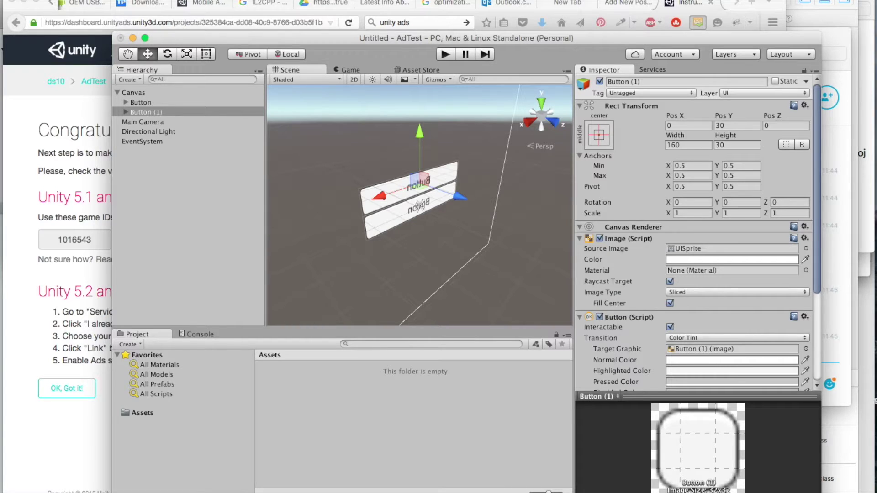
# From the Services window, link the editor project to the existing AdTest cloud project ID.
pyautogui.click(283, 0)
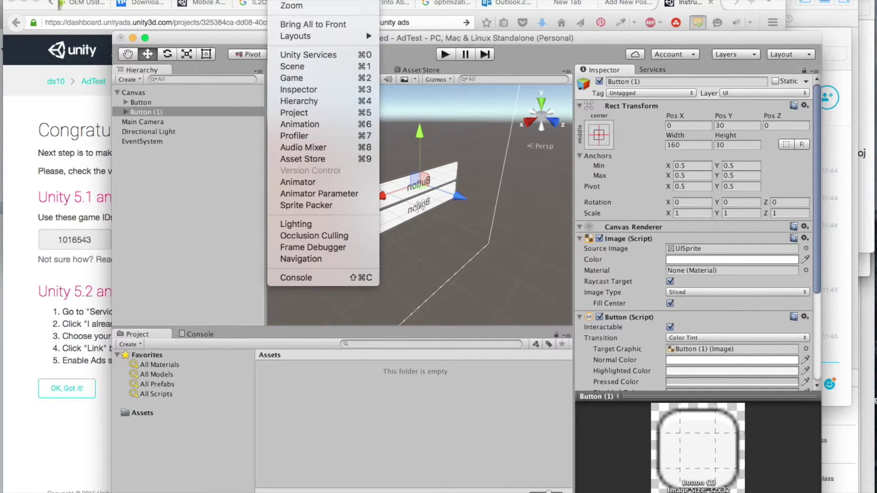
pyautogui.click(305, 55)
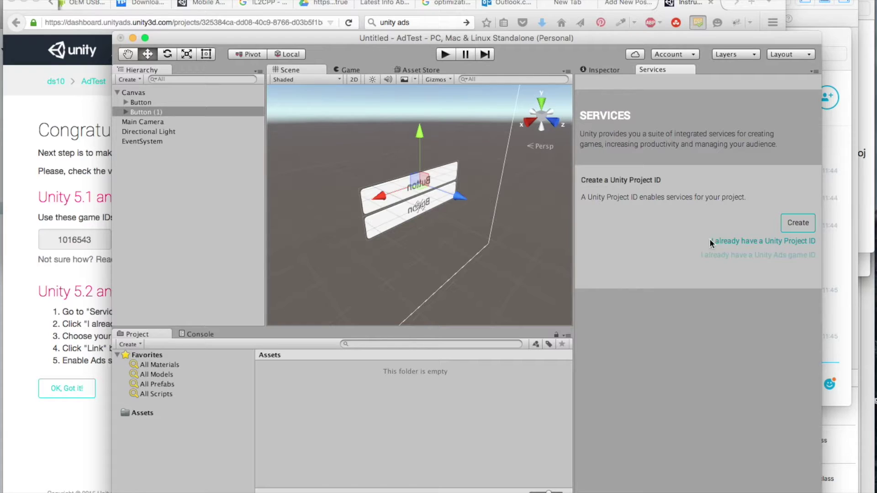
pyautogui.click(726, 242)
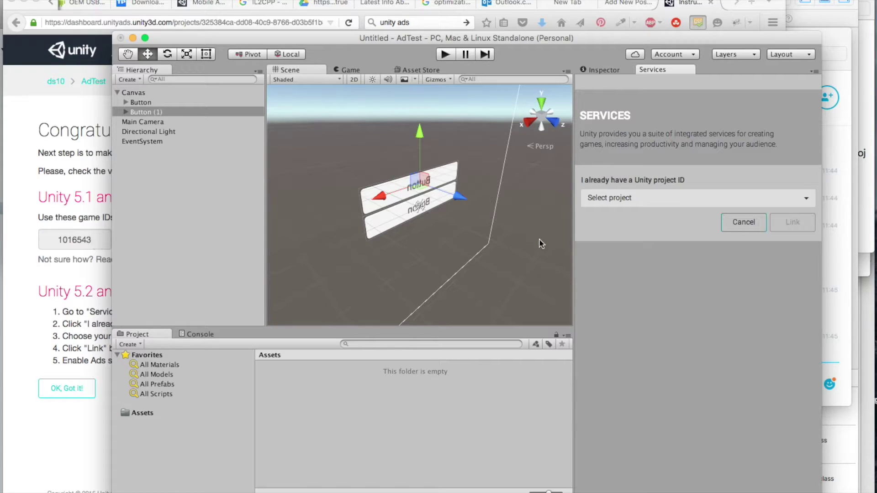
pyautogui.click(643, 199)
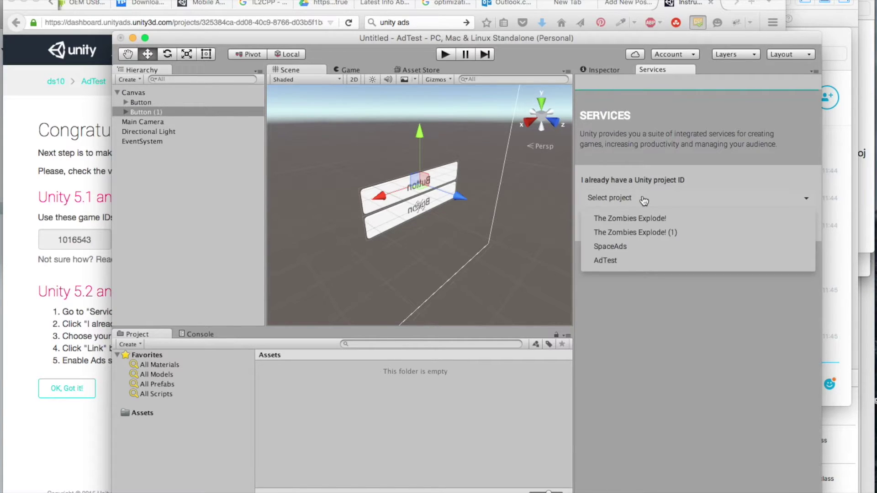
pyautogui.click(624, 260)
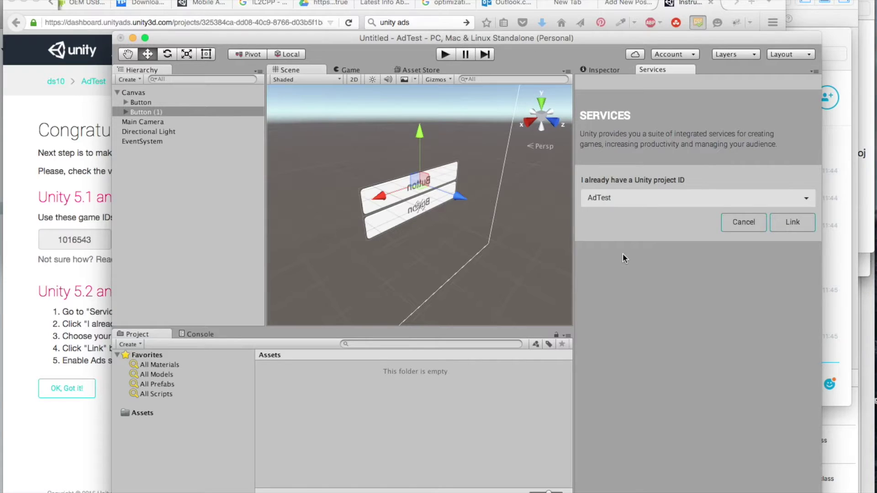
pyautogui.click(786, 223)
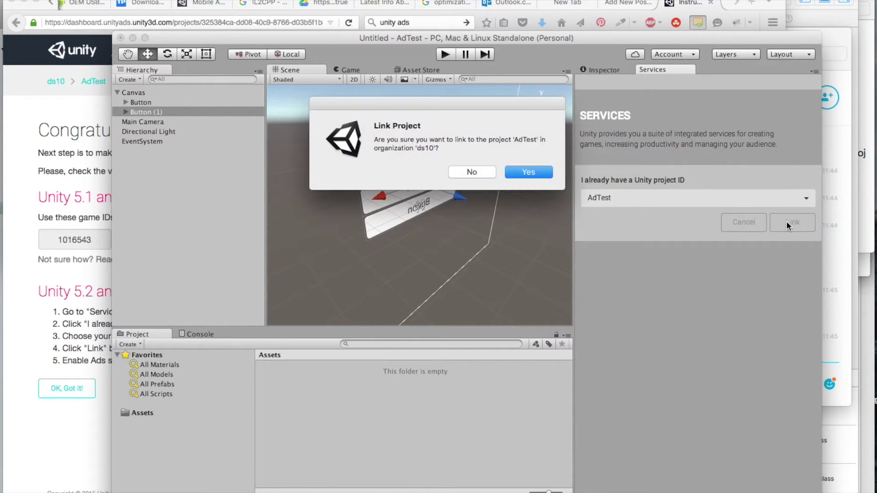
pyautogui.click(525, 172)
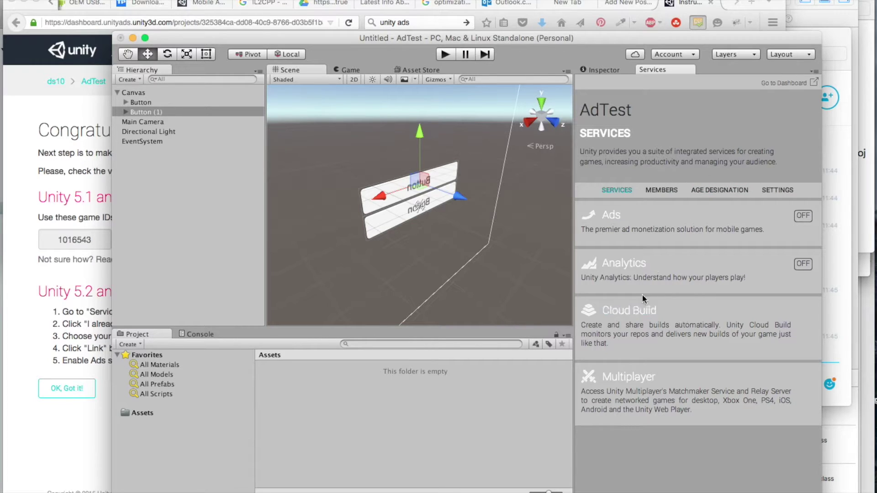
# Dock the Services panel beside the Inspector and switch the Ads service on for Android.
pyautogui.click(805, 218)
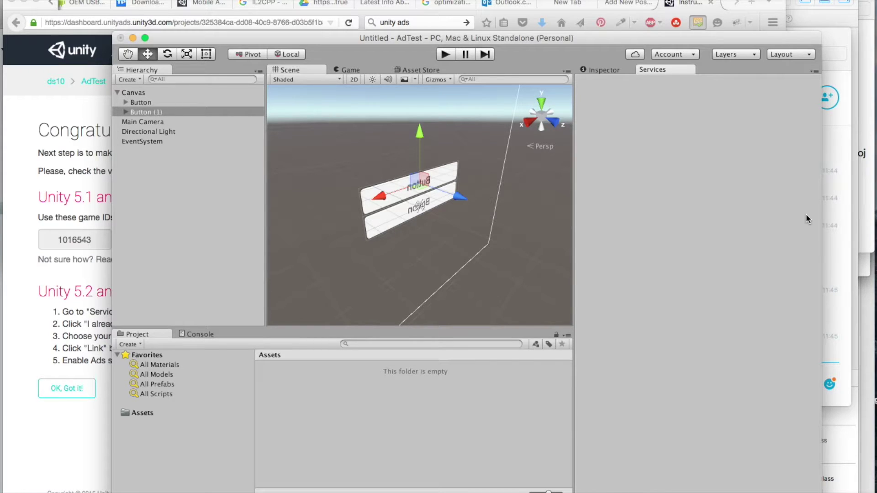
pyautogui.click(604, 70)
pyautogui.click(649, 71)
pyautogui.moveTo(667, 70); pyautogui.dragTo(404, 174)
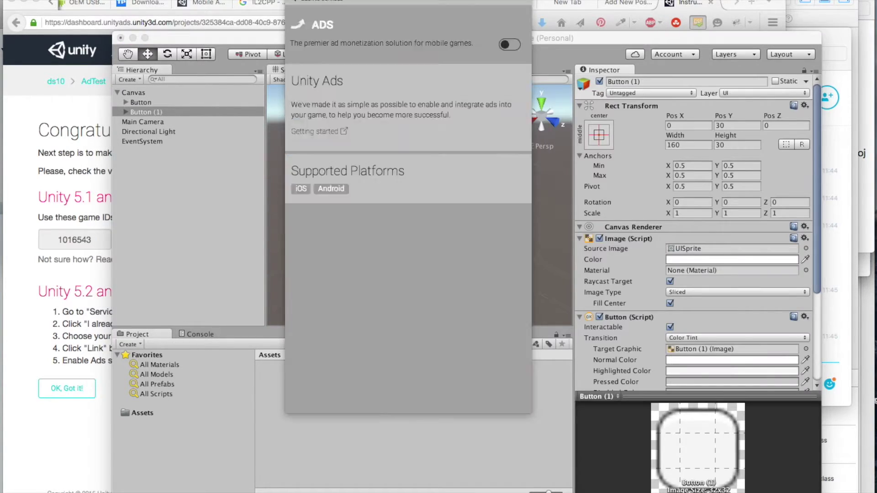
pyautogui.moveTo(347, 2); pyautogui.dragTo(623, 203)
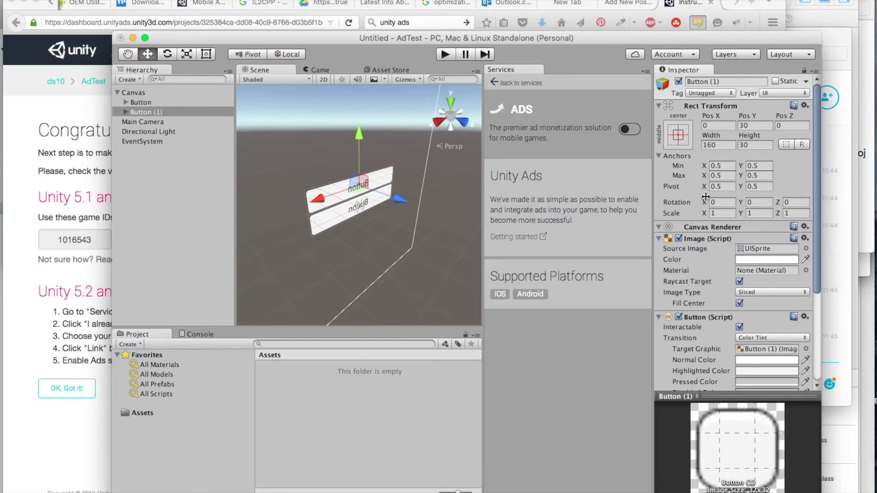
pyautogui.moveTo(497, 72); pyautogui.dragTo(714, 76)
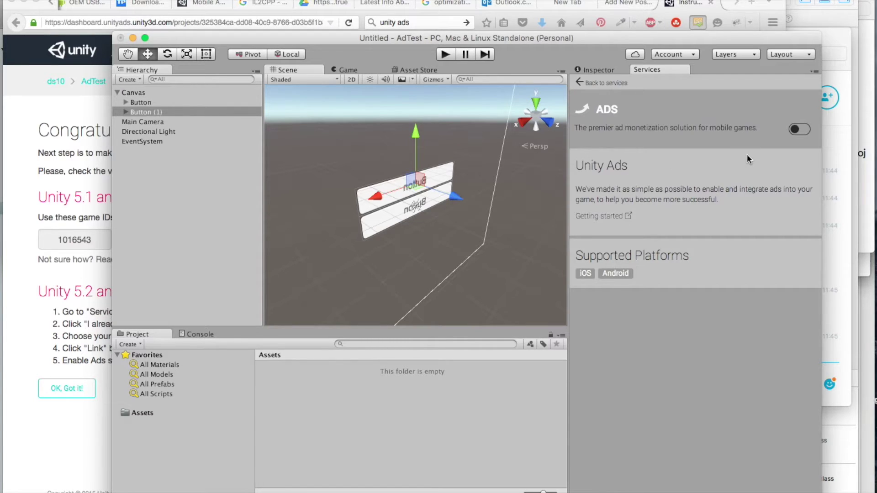
pyautogui.click(800, 130)
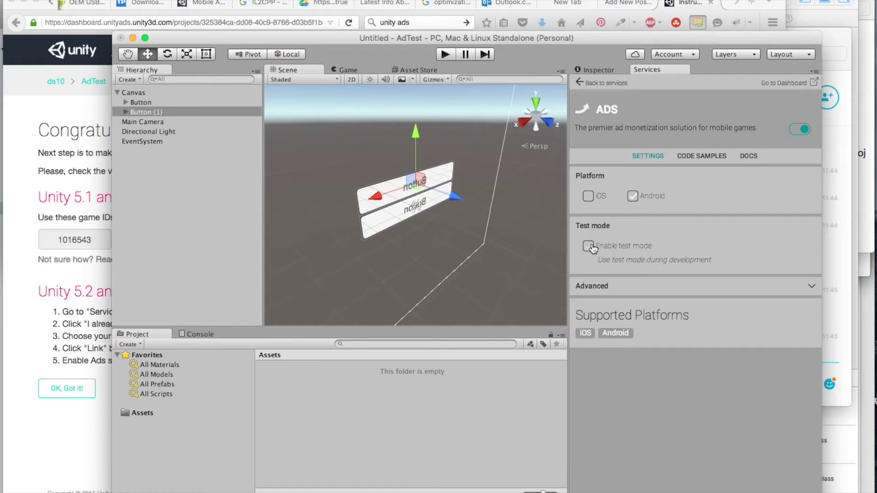
pyautogui.click(69, 1)
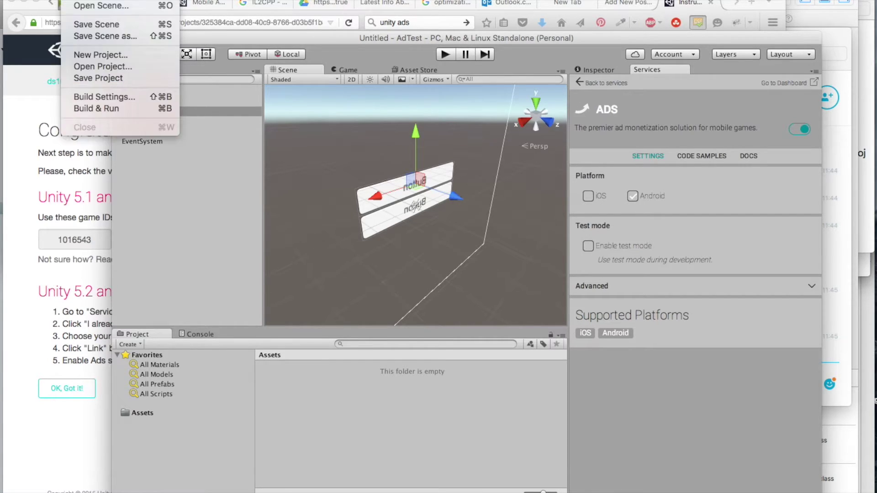
pyautogui.click(246, 201)
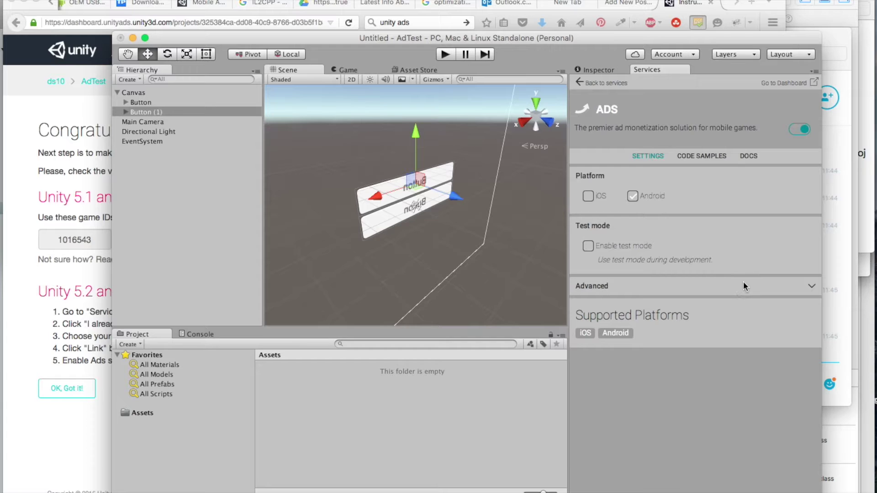
# Expand the Advanced Ads settings to show iOS game ID 1016544 and Android 1016543.
pyautogui.click(811, 287)
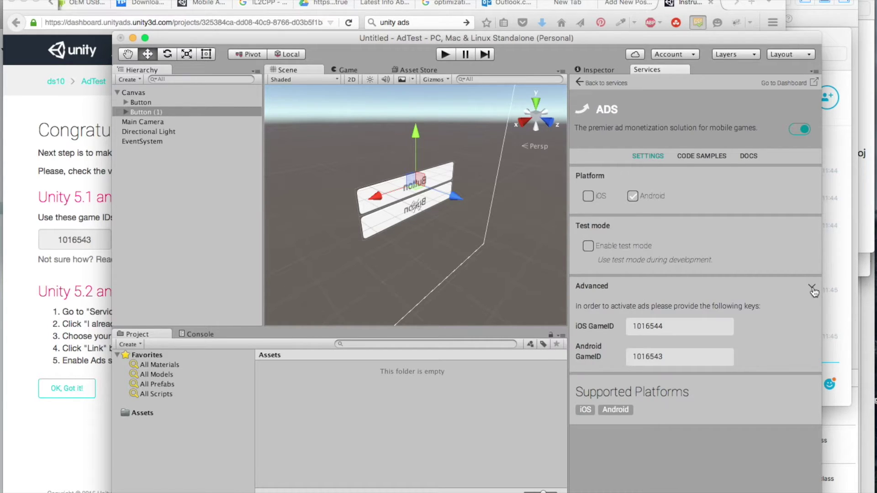
pyautogui.click(812, 288)
pyautogui.click(812, 288)
# Show the Ads code samples and briefly run the scene.
pyautogui.click(707, 156)
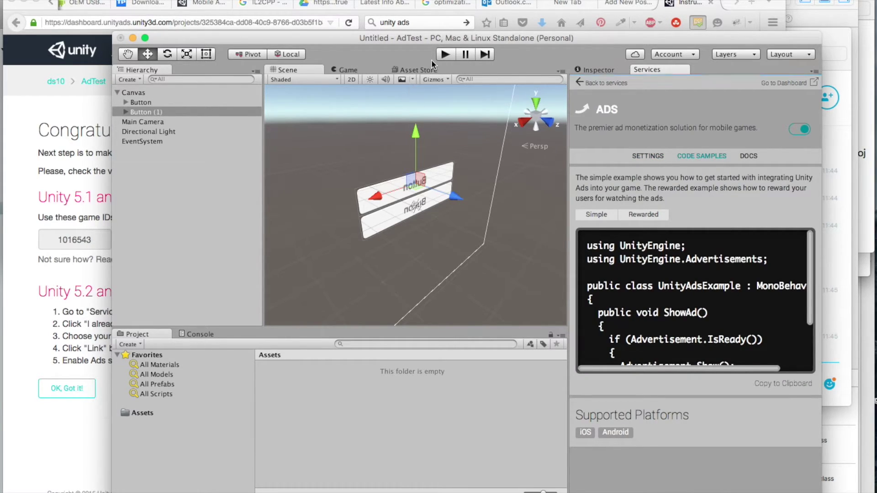
pyautogui.click(445, 54)
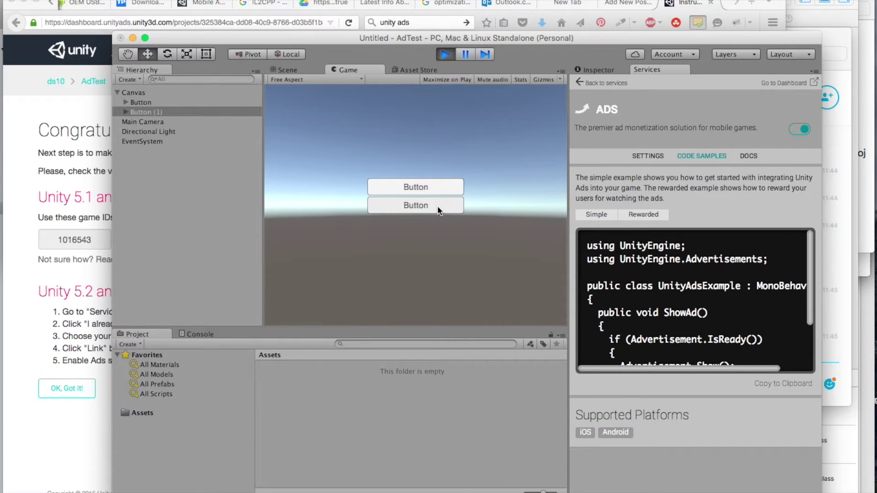
pyautogui.click(445, 55)
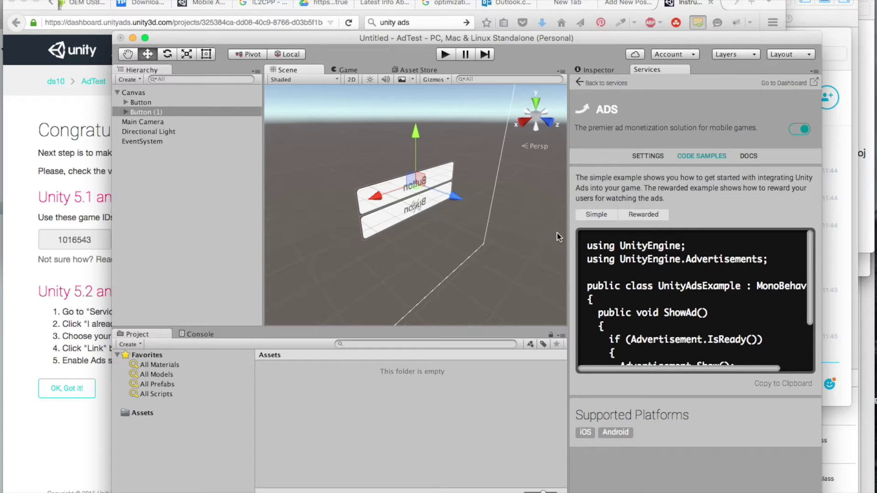
# Pick the Simple code sample and run the scene again with both buttons.
pyautogui.scroll(-3, 664, 267)
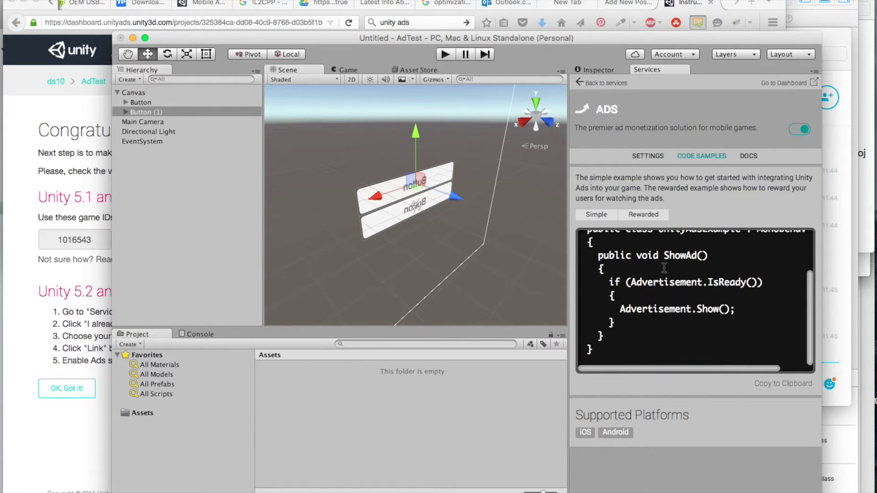
pyautogui.scroll(3, 664, 267)
pyautogui.scroll(-1, 663, 268)
pyautogui.scroll(1, 663, 267)
pyautogui.hscroll(1, 663, 267)
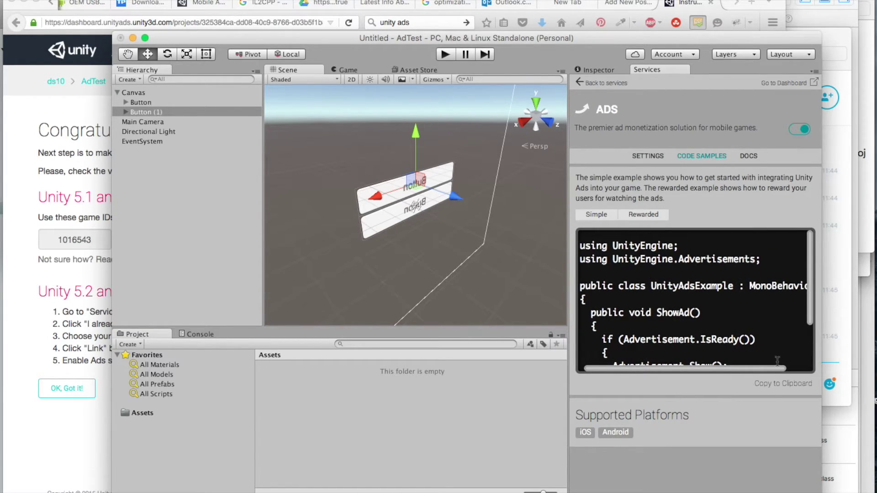
pyautogui.click(776, 385)
pyautogui.click(444, 56)
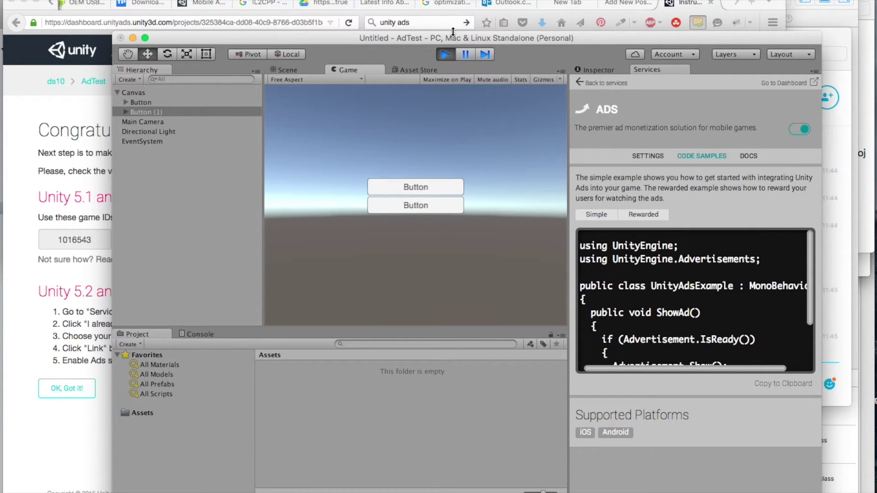
# Stop play mode and create an empty GameObject named AdControl.
pyautogui.click(448, 55)
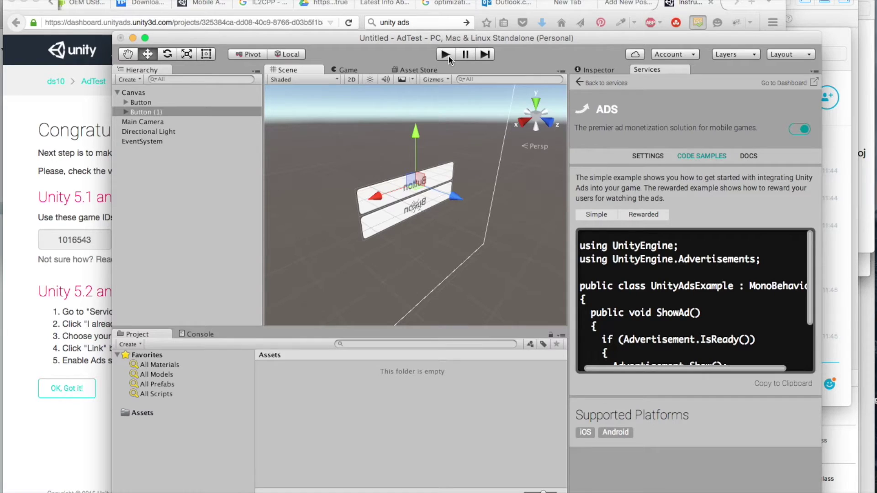
pyautogui.click(446, 54)
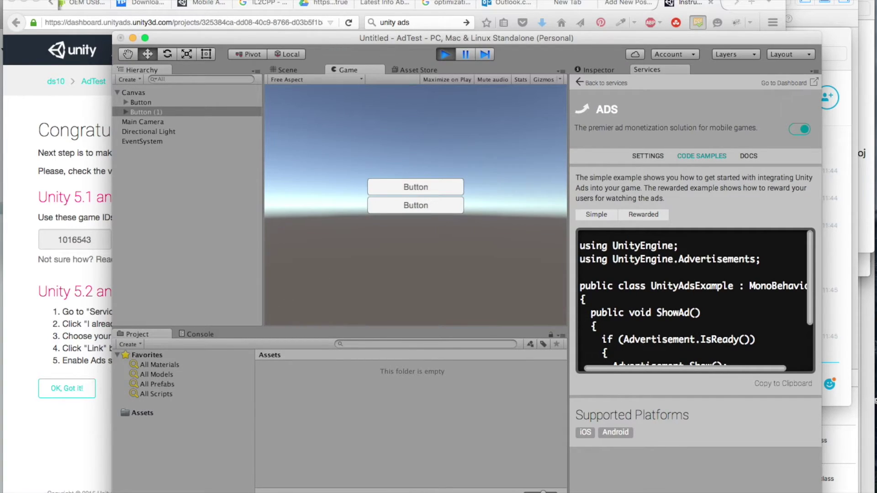
pyautogui.click(445, 55)
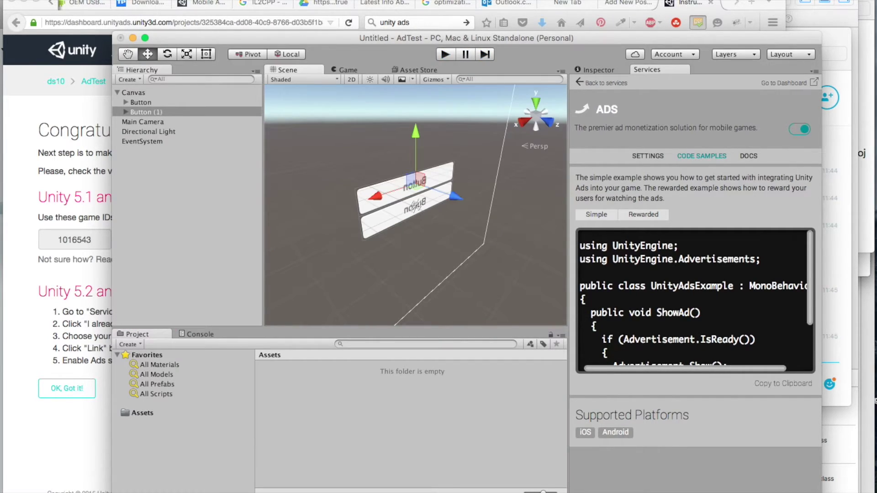
pyautogui.click(169, 1)
pyautogui.click(200, 2)
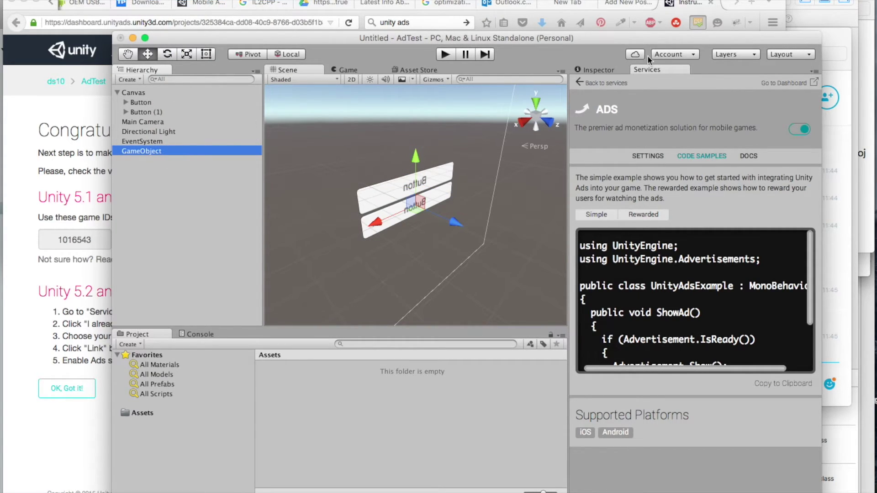
pyautogui.click(609, 70)
pyautogui.click(632, 82)
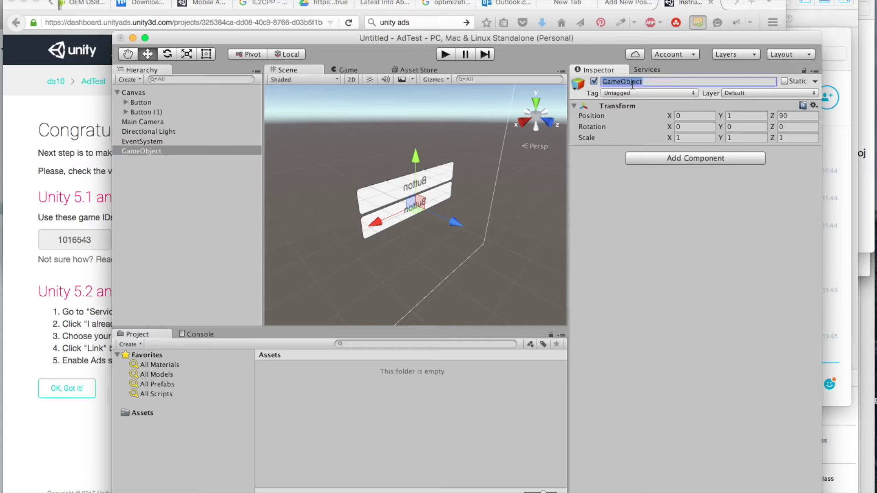
pyautogui.write('AdControl')
pyautogui.press('Return')
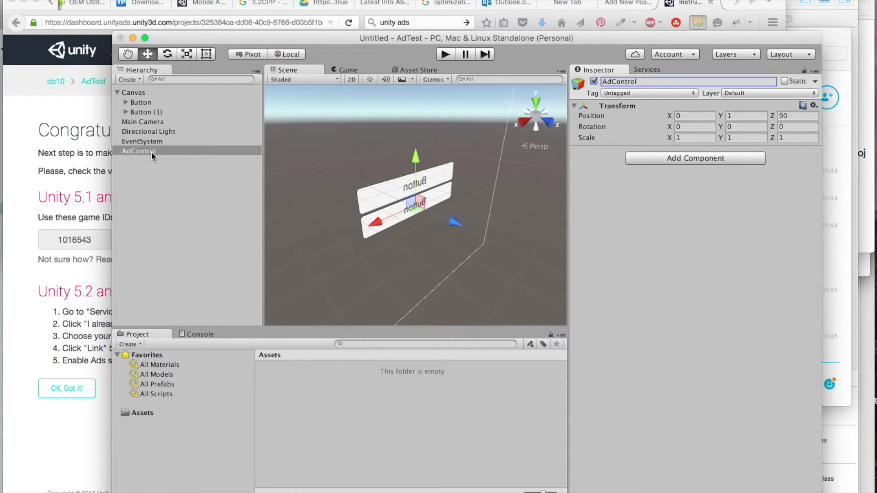
# Return to the Scene view and Ads Services panel, and select the Assets folder.
pyautogui.click(343, 71)
pyautogui.click(298, 71)
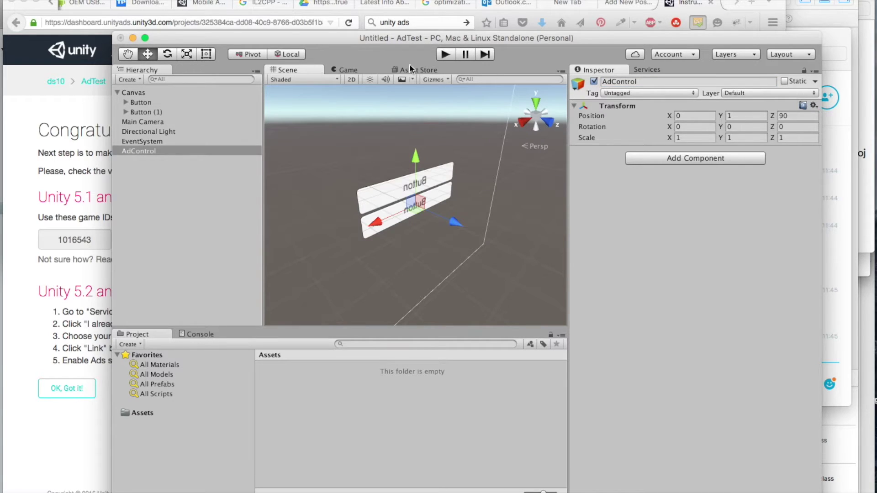
pyautogui.click(644, 70)
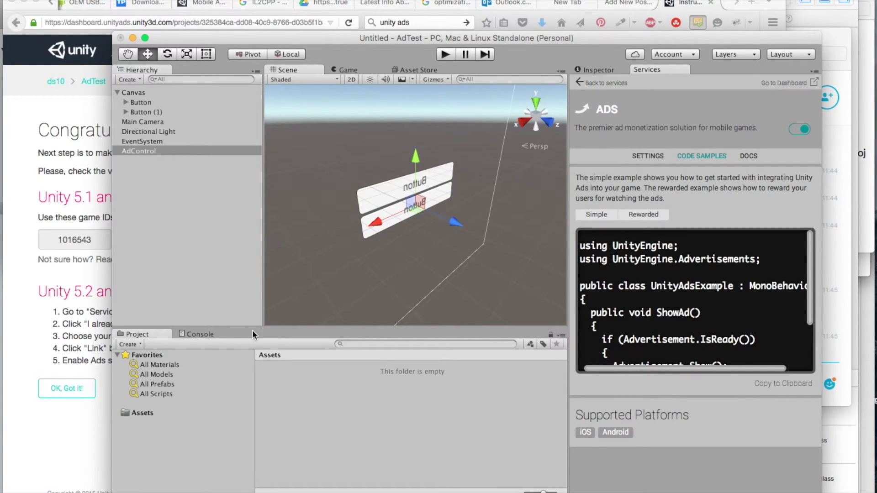
pyautogui.click(147, 413)
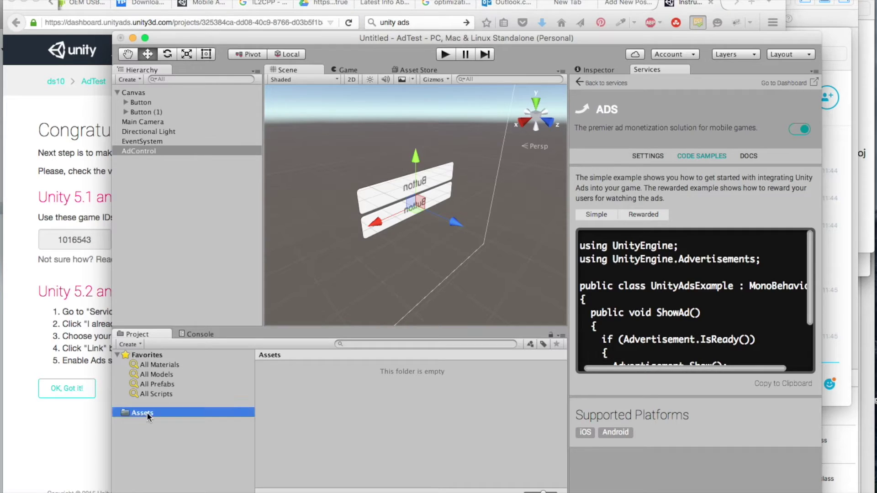
# Create a new folder named Scripts in Assets and open it.
pyautogui.rightClick(294, 382)
pyautogui.moveTo(356, 322)
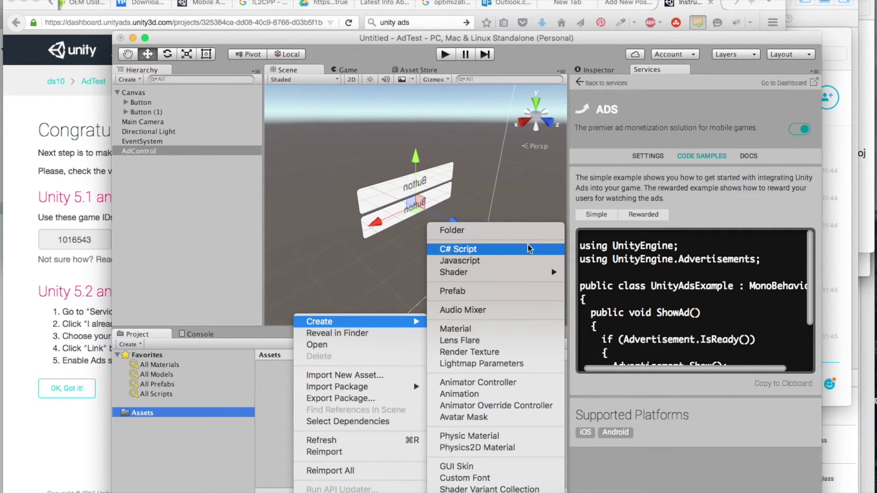
pyautogui.click(531, 232)
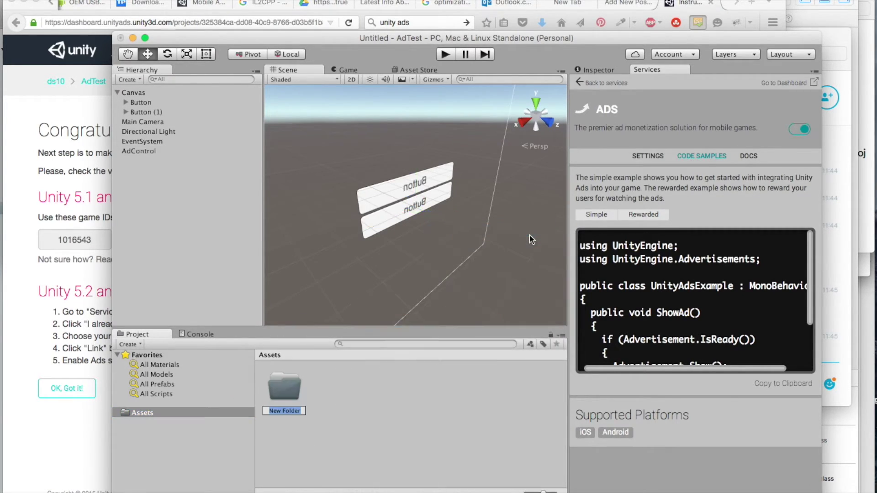
pyautogui.write('Scripts')
pyautogui.press('Return')
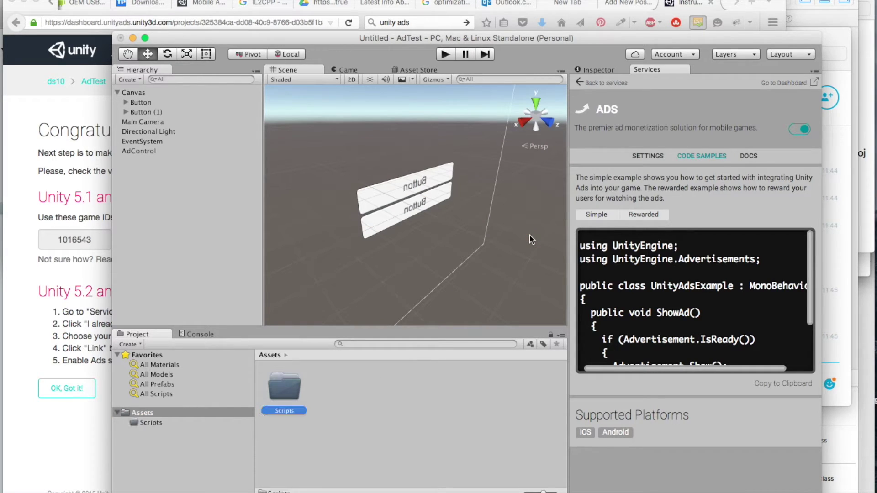
pyautogui.doubleClick(286, 388)
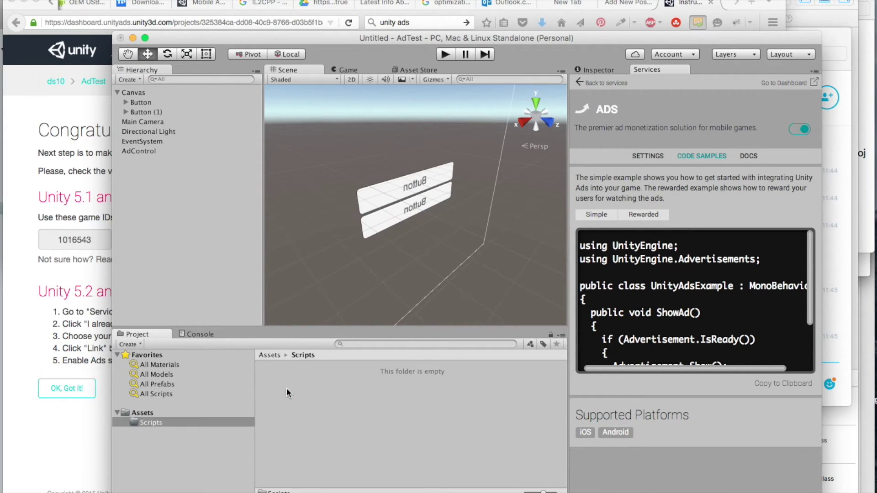
# Create a C# script named Ads inside Scripts and open it in MonoDevelop.
pyautogui.rightClick(286, 388)
pyautogui.moveTo(347, 321)
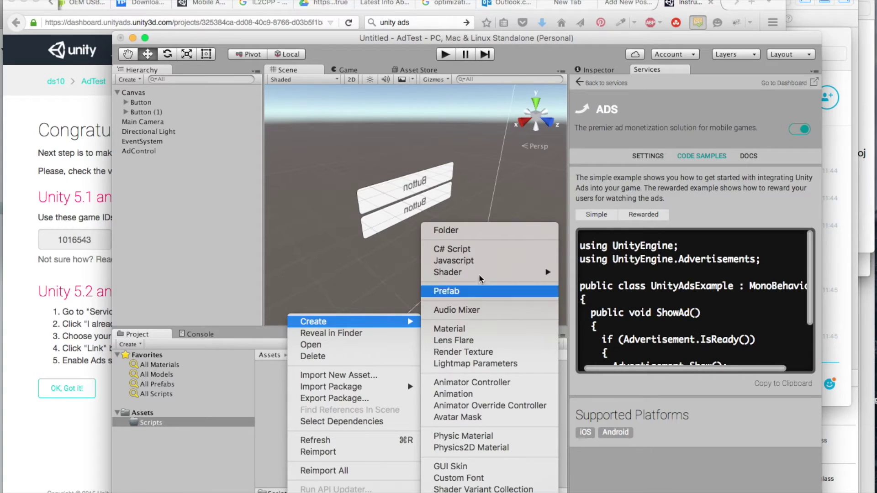
pyautogui.click(486, 249)
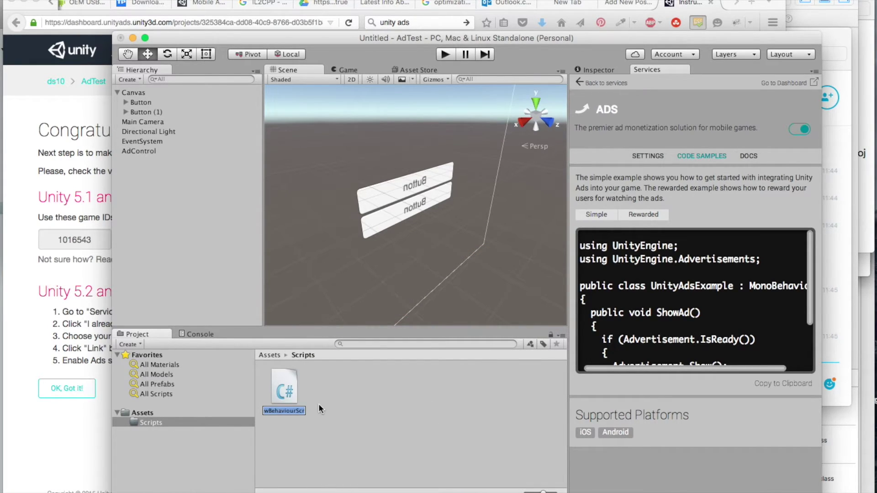
pyautogui.write('Ads')
pyautogui.press('Return')
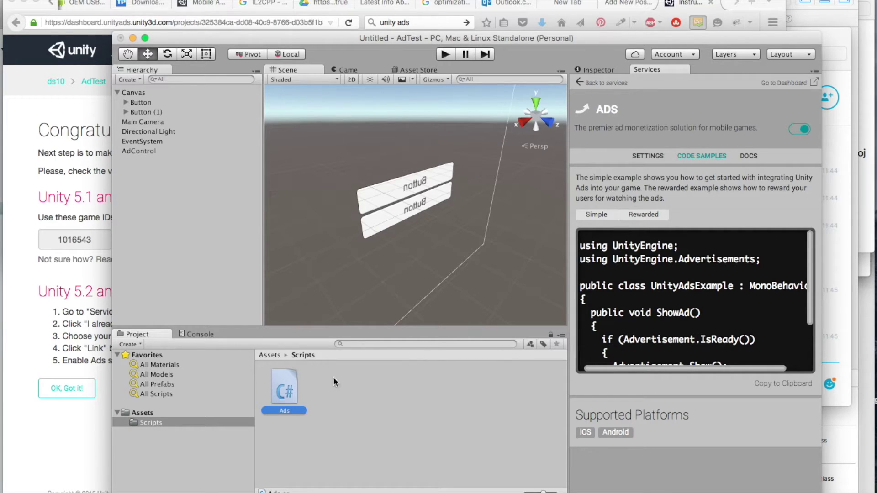
pyautogui.doubleClick(284, 391)
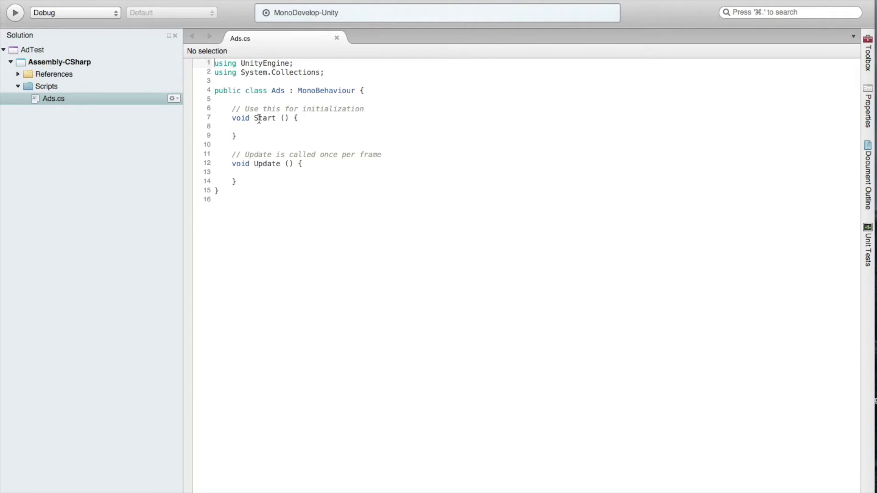
# Paste the Unity Ads sample code below the default Ads class.
pyautogui.click(248, 209)
pyautogui.press('Return')
pyautogui.press('super+v')
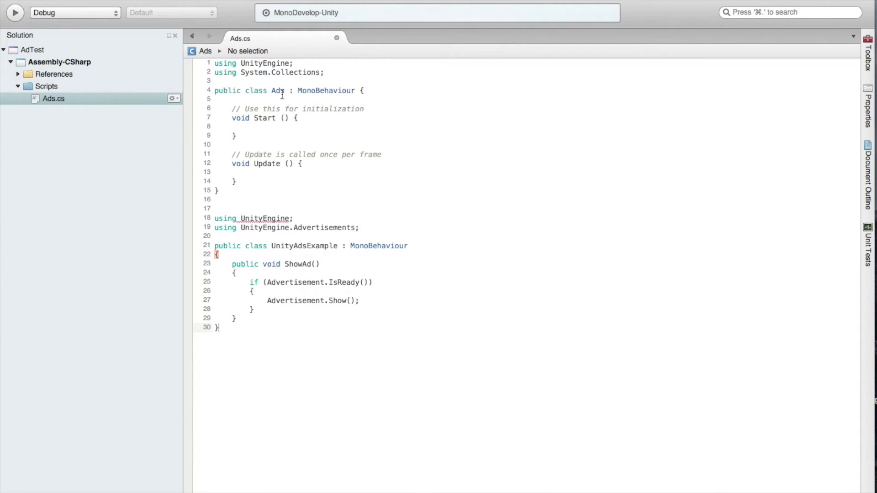
# Delete the default Ads class and rename UnityAdsExample to Ads, then return to Unity.
pyautogui.moveTo(282, 94)
pyautogui.moveTo(252, 193); pyautogui.dragTo(214, 109)
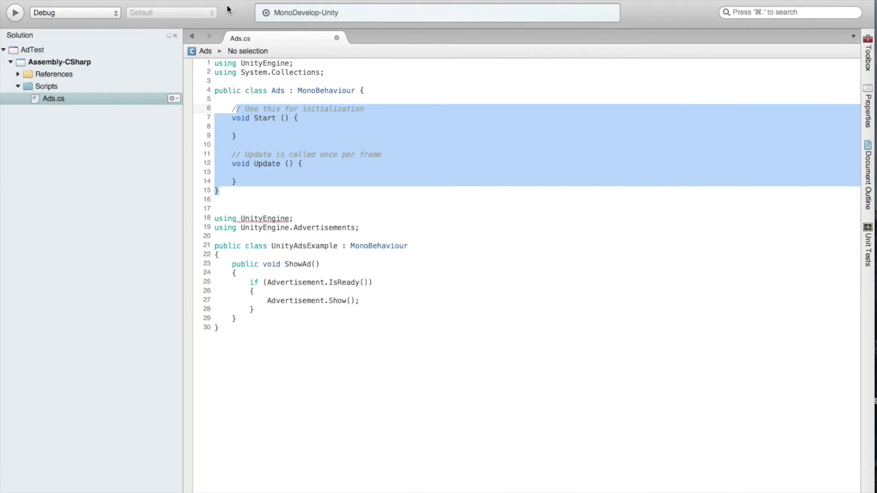
pyautogui.moveTo(216, 63); pyautogui.dragTo(282, 190)
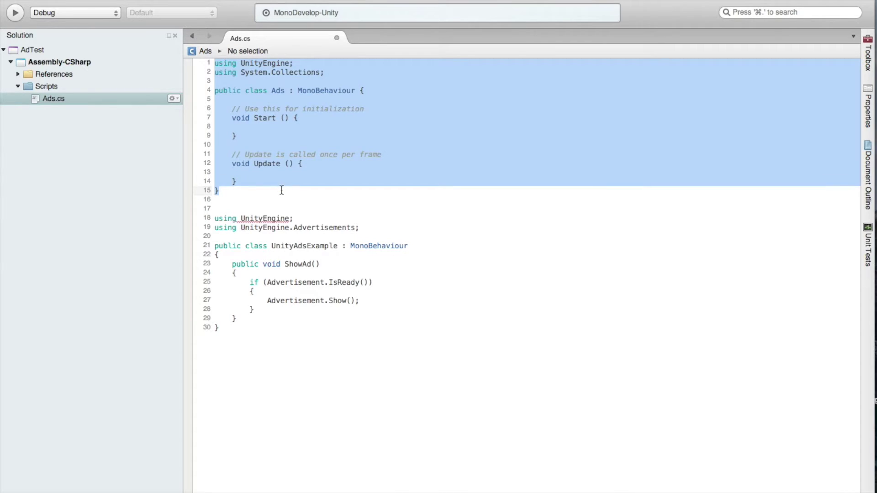
pyautogui.press('BackSpace')
pyautogui.press('Down')
pyautogui.press('Down')
pyautogui.press('Down')
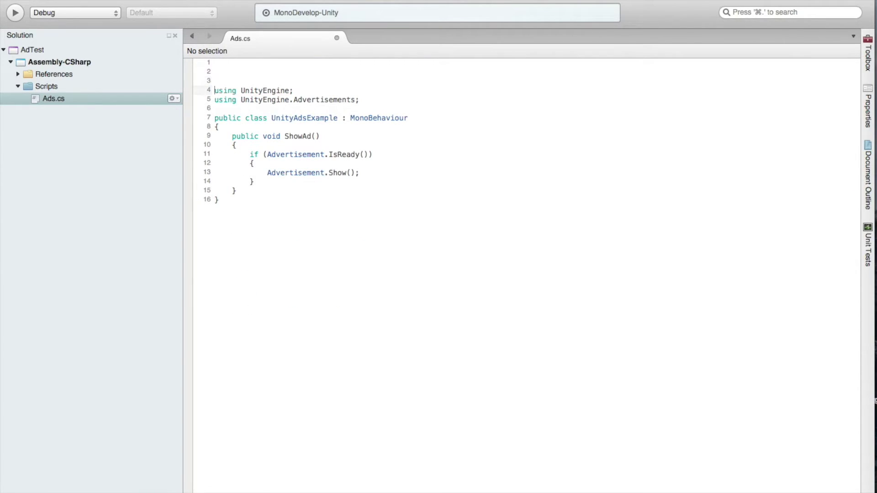
pyautogui.press('BackSpace')
pyautogui.press('BackSpace')
pyautogui.press('BackSpace')
pyautogui.doubleClick(311, 90)
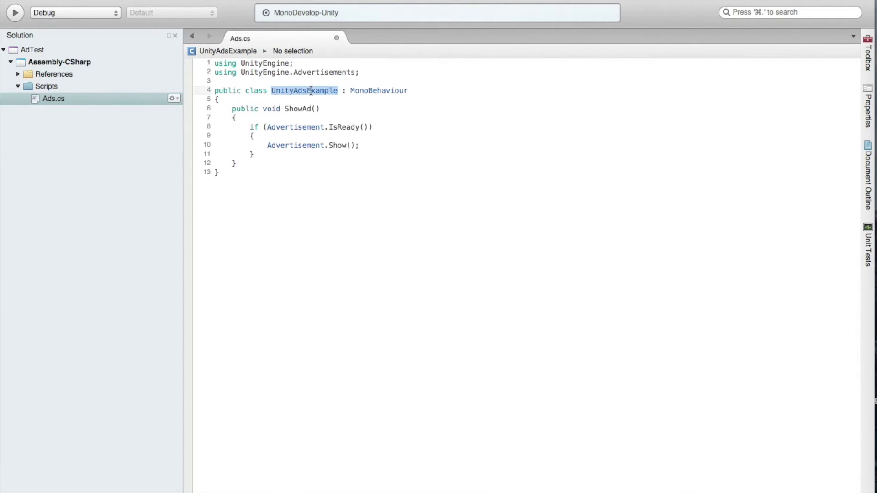
pyautogui.write('Ads')
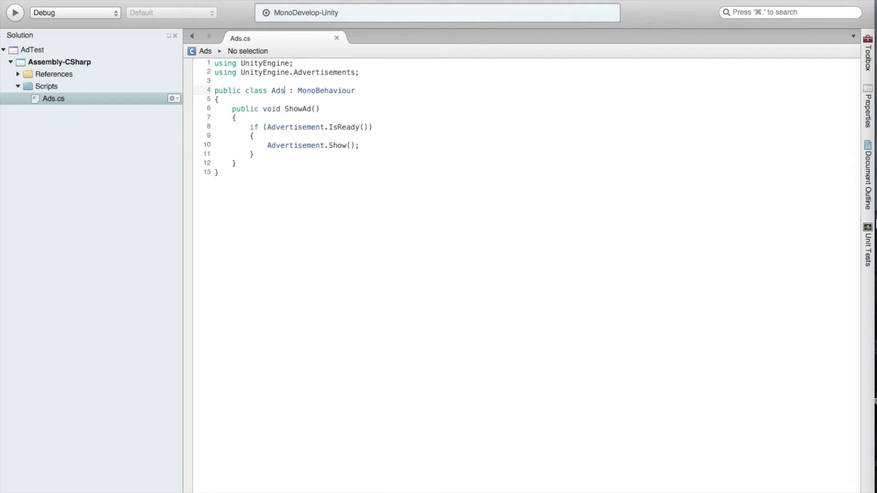
pyautogui.moveTo(861, 392)
pyautogui.click(860, 377)
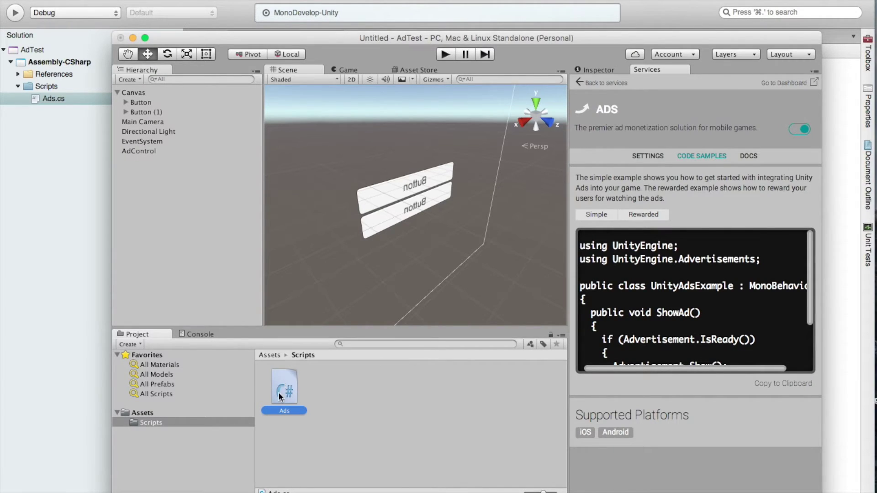
# Attach the Ads script to AdControl and select Button (1) in a front-facing scene view.
pyautogui.moveTo(284, 397); pyautogui.dragTo(149, 149)
pyautogui.click(155, 102)
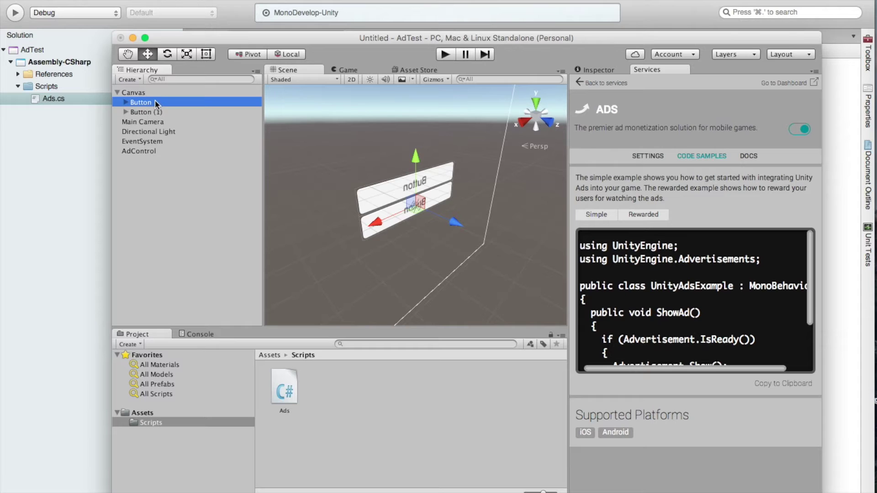
pyautogui.click(550, 121)
pyautogui.click(549, 118)
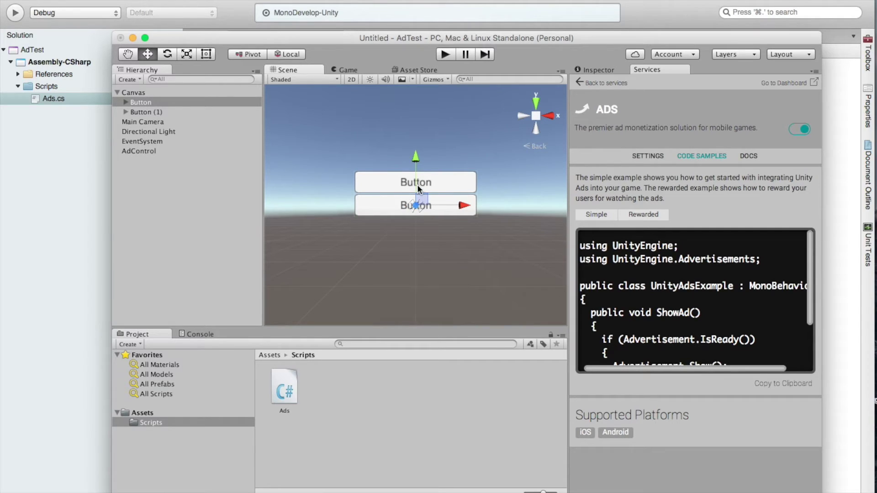
pyautogui.click(593, 70)
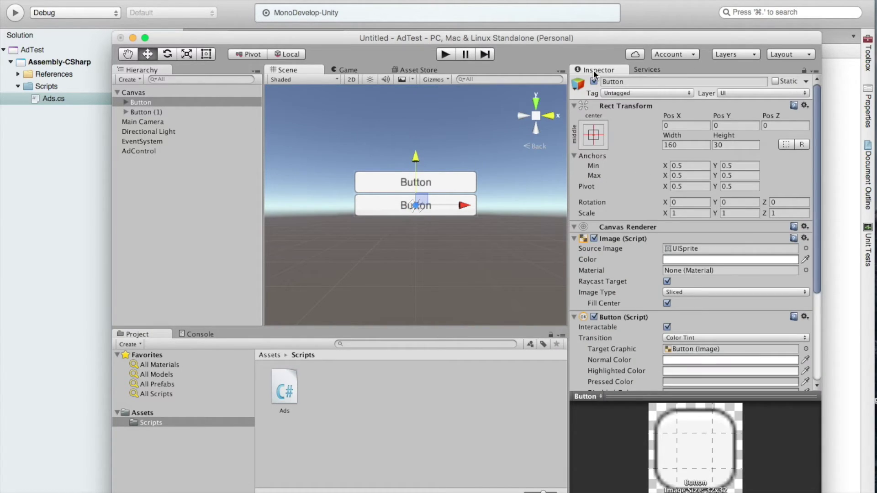
pyautogui.scroll(-5, 594, 249)
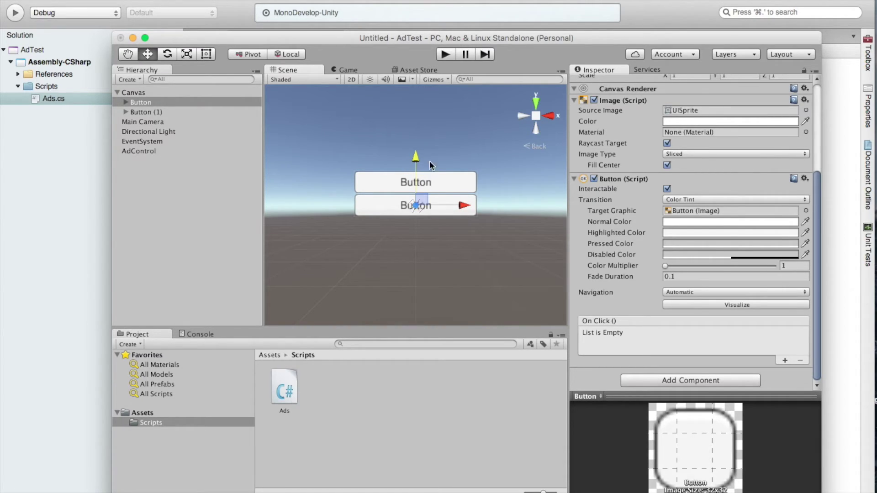
pyautogui.click(434, 189)
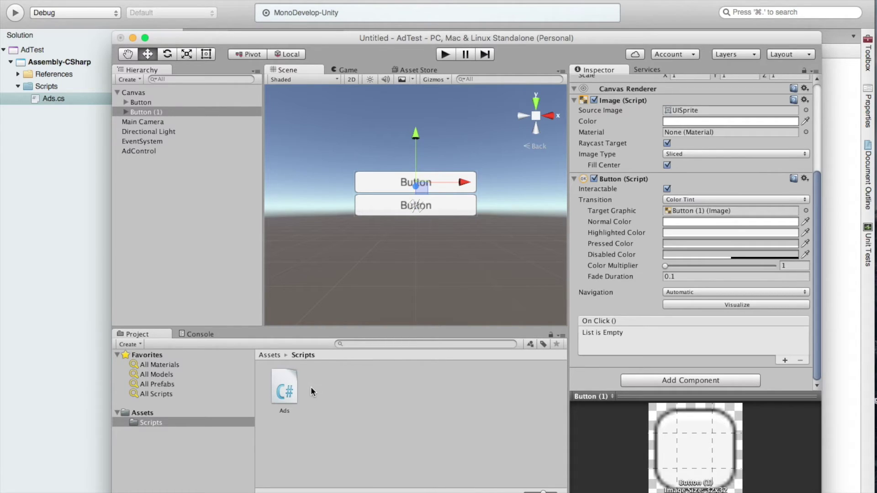
# Add an On Click entry to Button (1) that calls Ads.ShowAd on AdControl.
pyautogui.click(784, 361)
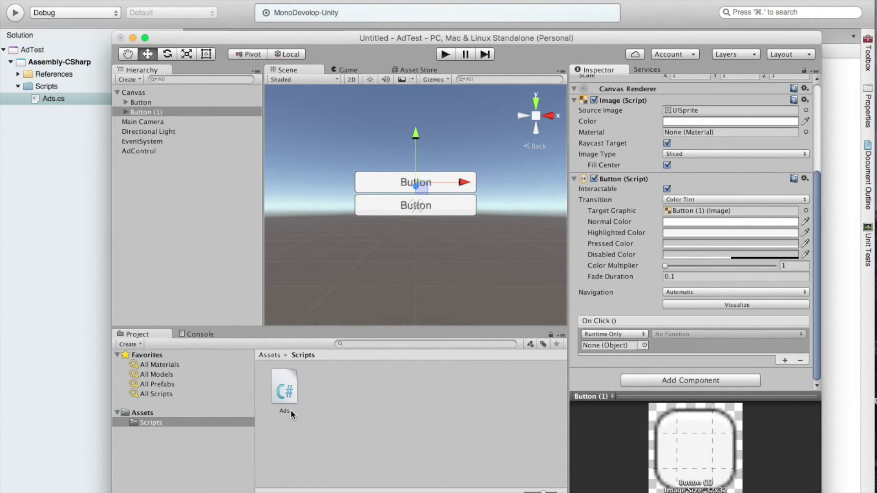
pyautogui.click(133, 151)
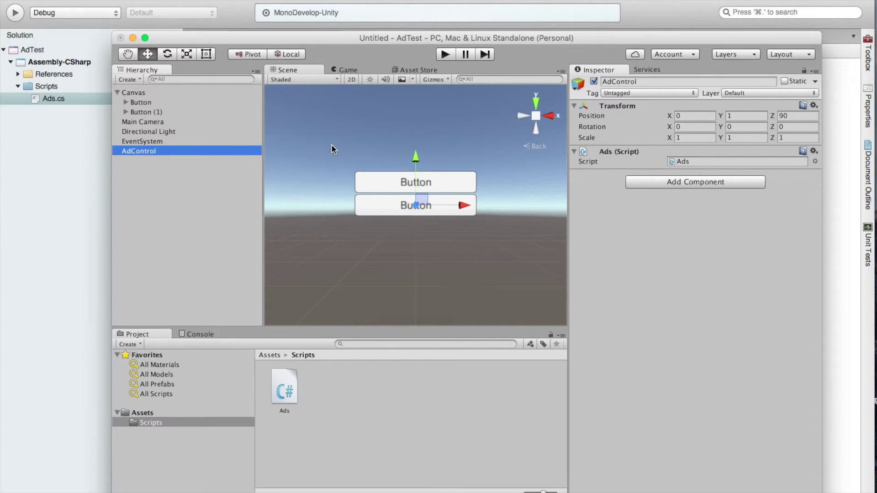
pyautogui.click(384, 211)
pyautogui.click(398, 182)
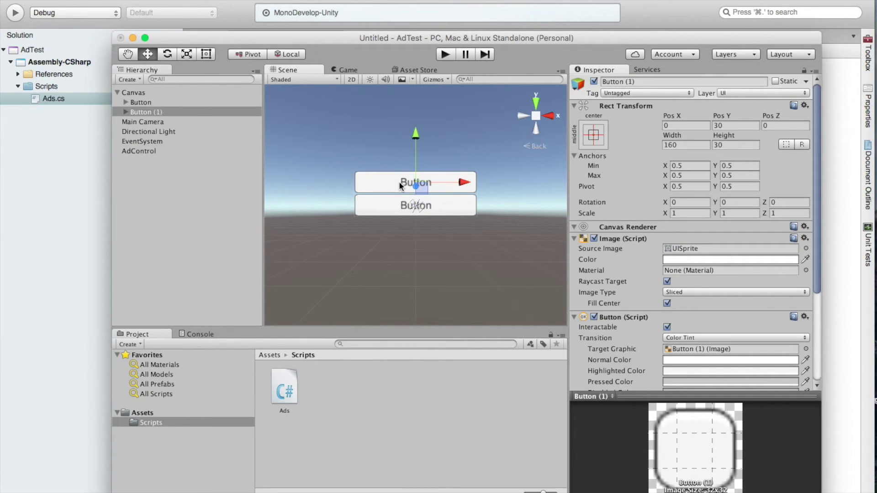
pyautogui.scroll(-5, 628, 265)
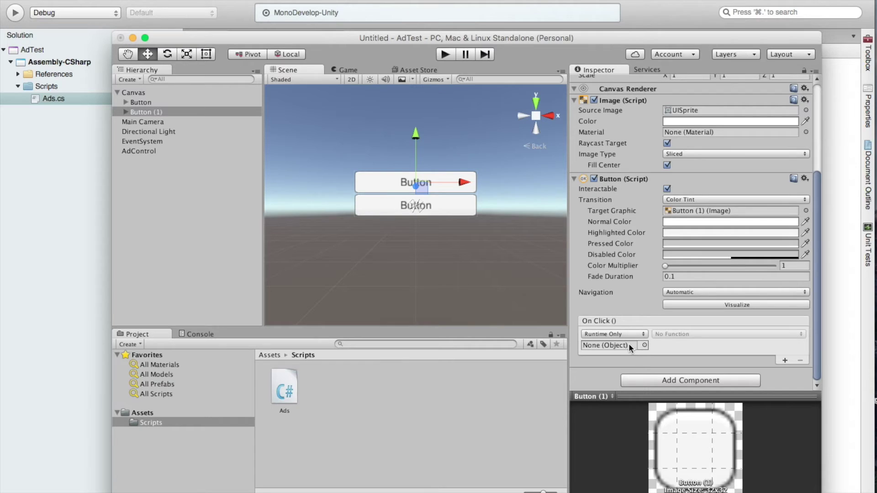
pyautogui.moveTo(155, 152); pyautogui.dragTo(595, 341)
pyautogui.click(669, 333)
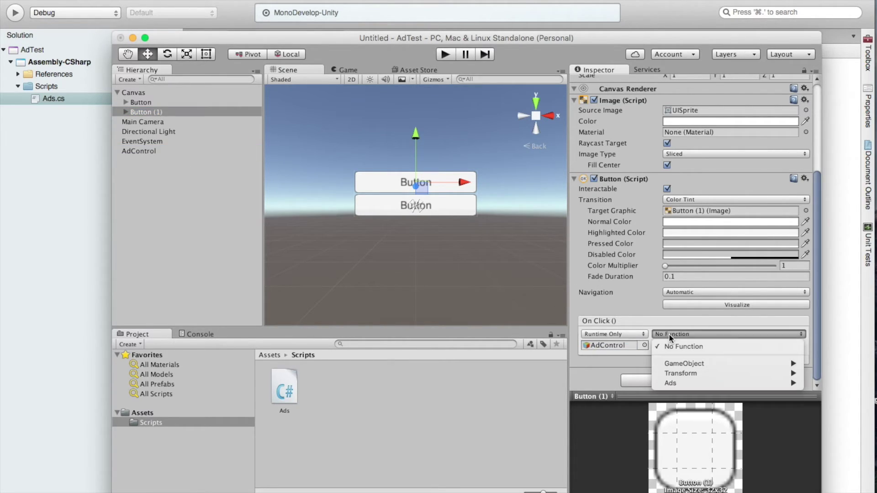
pyautogui.moveTo(670, 382)
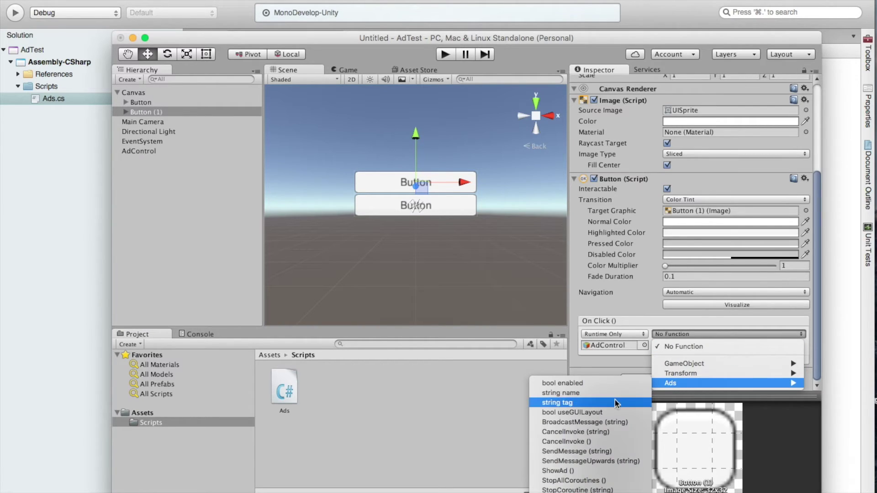
pyautogui.click(605, 471)
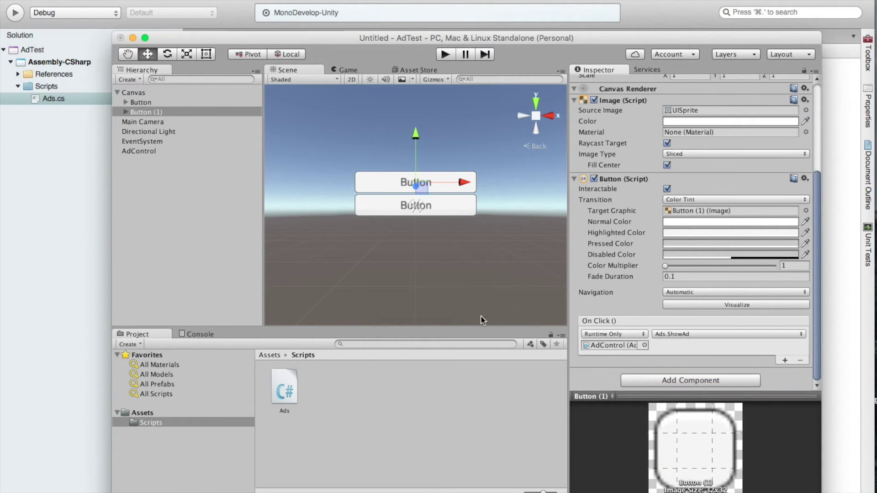
# Play the scene and click the upper button twice to test the ad.
pyautogui.click(448, 54)
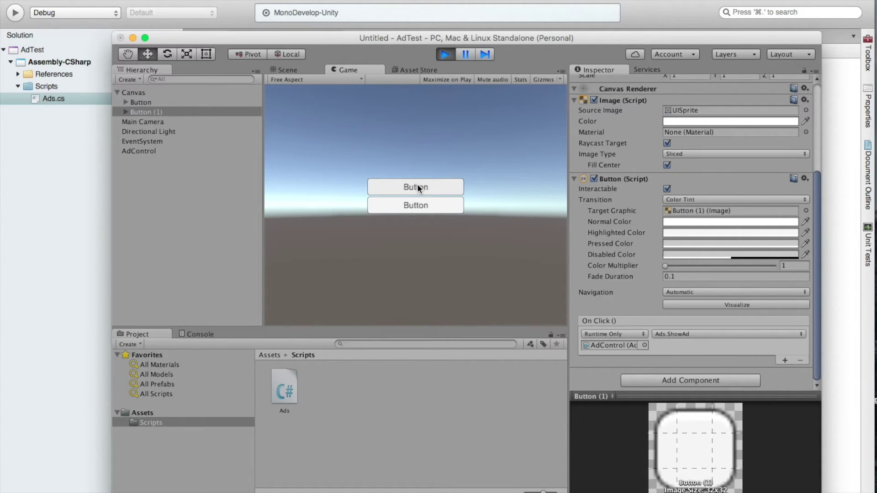
pyautogui.click(418, 184)
pyautogui.click(417, 184)
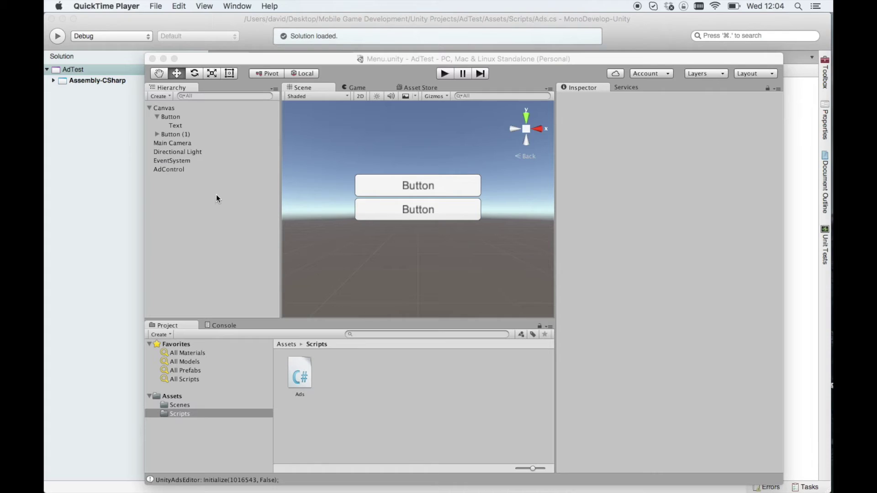
pyautogui.click(107, 6)
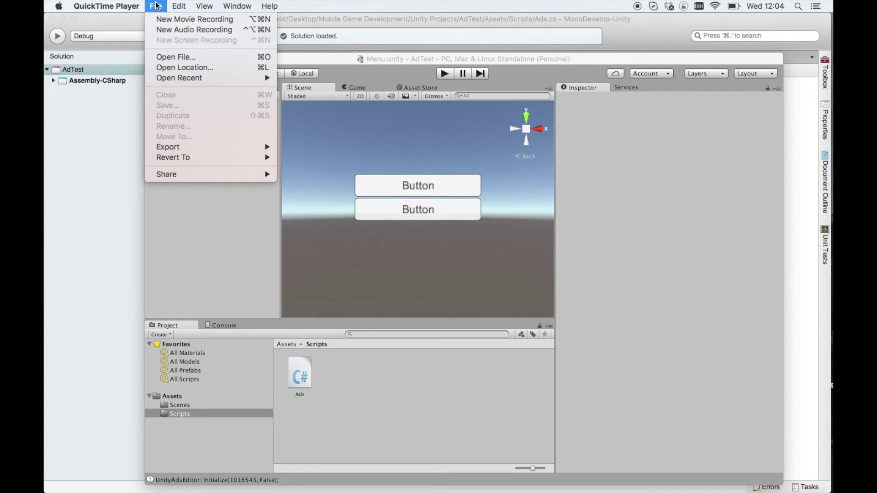
# Switch the AdTest build target to Android in File > Build Settings, then close the window.
pyautogui.moveTo(177, 4)
pyautogui.click(222, 278)
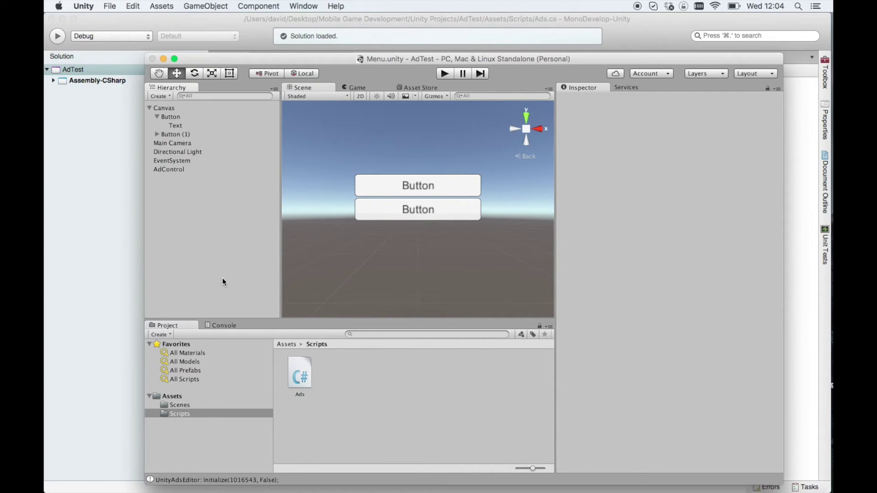
pyautogui.click(108, 6)
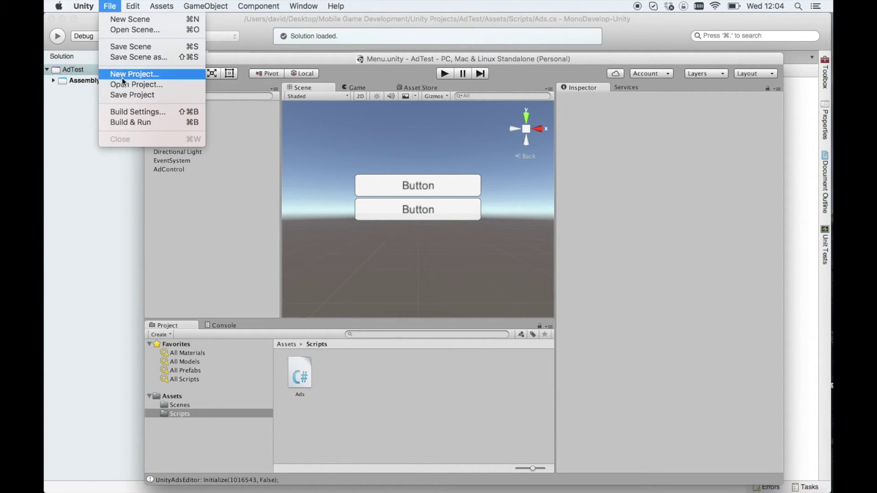
pyautogui.click(129, 114)
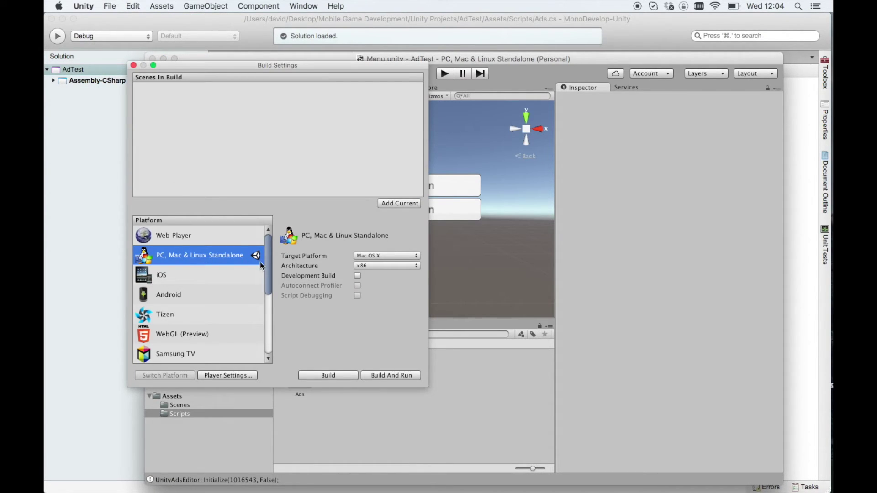
pyautogui.click(227, 291)
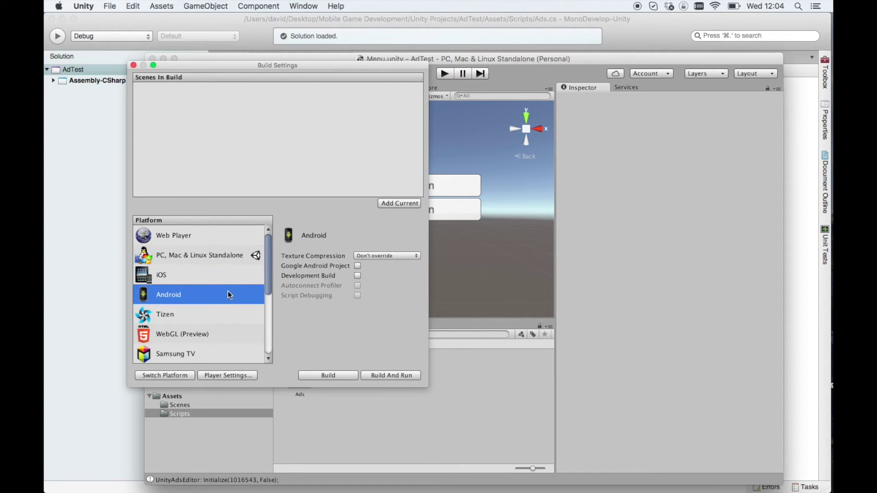
pyautogui.click(182, 374)
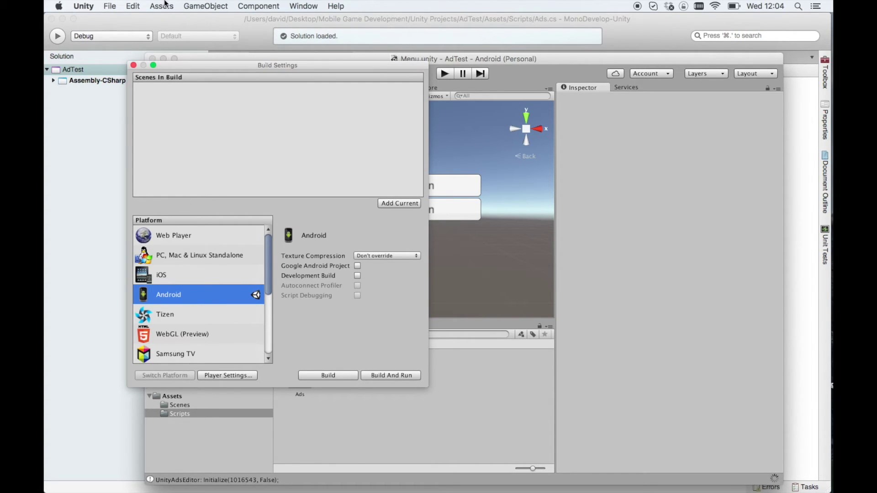
pyautogui.click(133, 65)
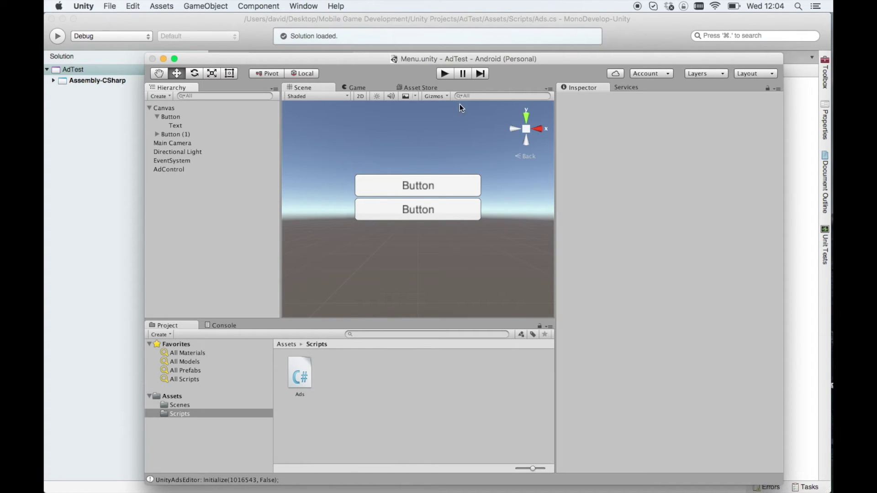
# Play the scene, trigger and dismiss the placeholder ad from the top button, stop, and show Services.
pyautogui.click(447, 76)
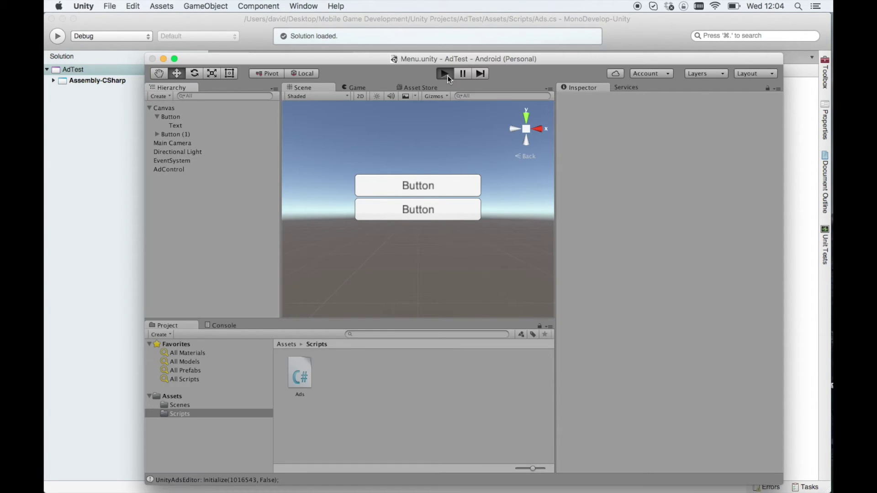
pyautogui.click(446, 192)
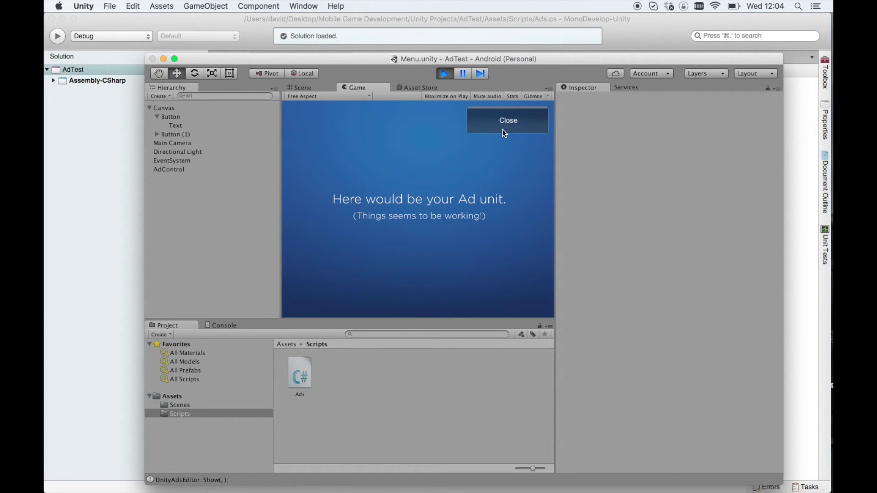
pyautogui.click(503, 130)
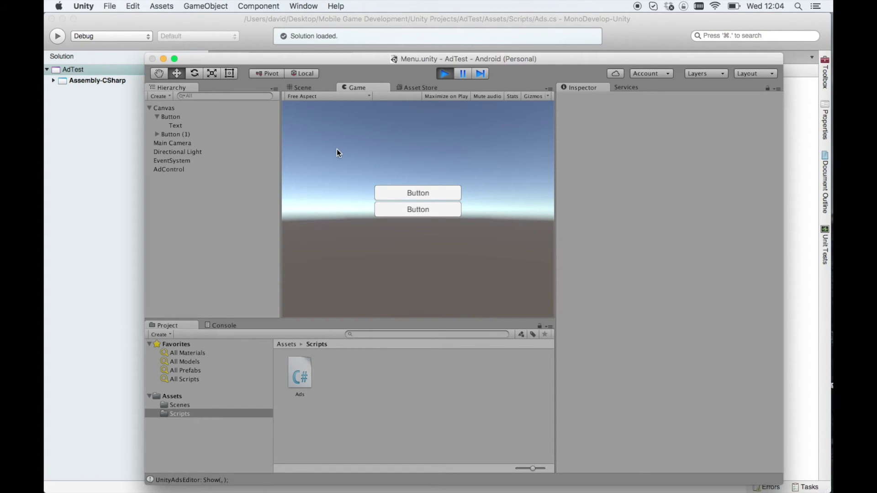
pyautogui.click(444, 74)
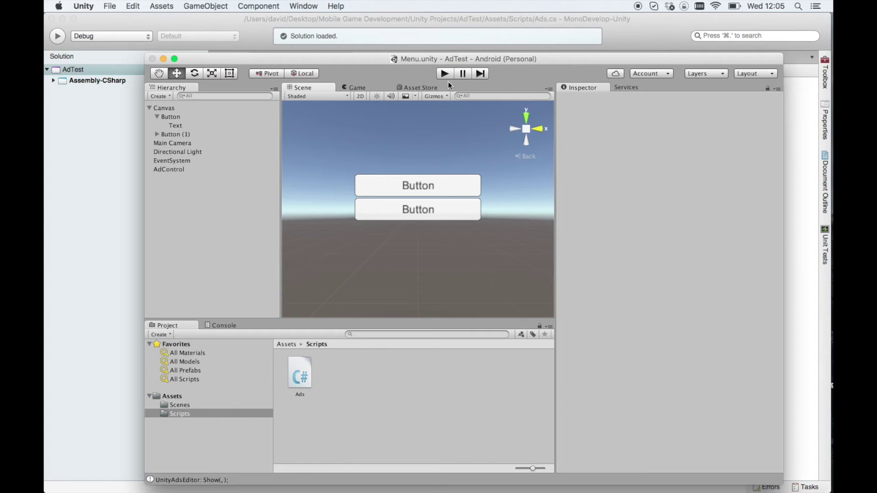
pyautogui.click(626, 88)
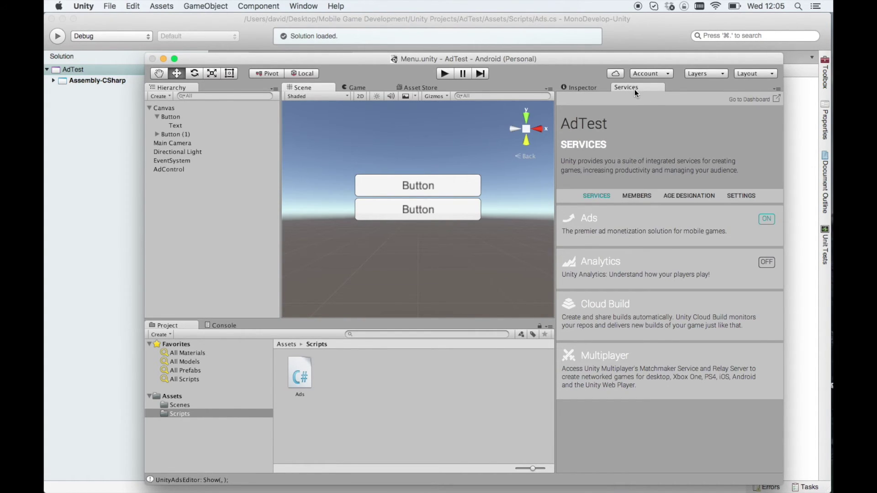
# View the Ads service's Rewarded code sample, scrolling through it, then return to Ads.cs.
pyautogui.click(658, 220)
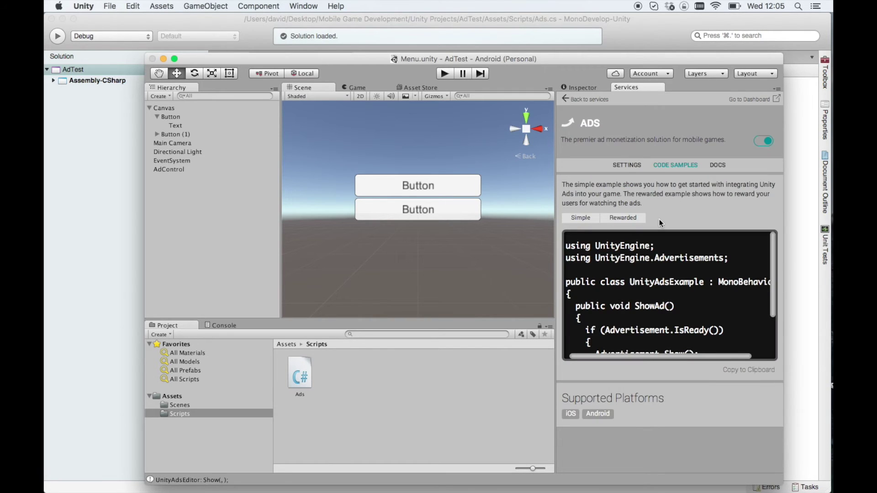
pyautogui.click(623, 218)
pyautogui.scroll(-5, 632, 317)
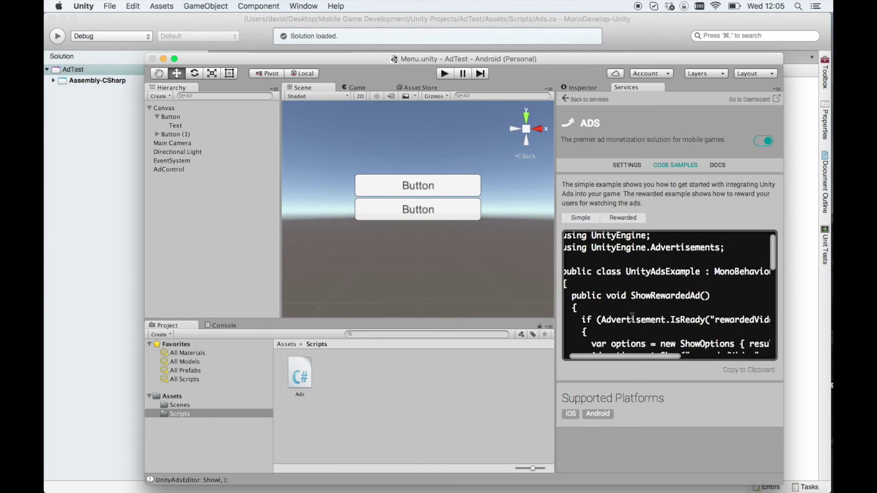
pyautogui.scroll(-1, 632, 317)
pyautogui.scroll(4, 631, 318)
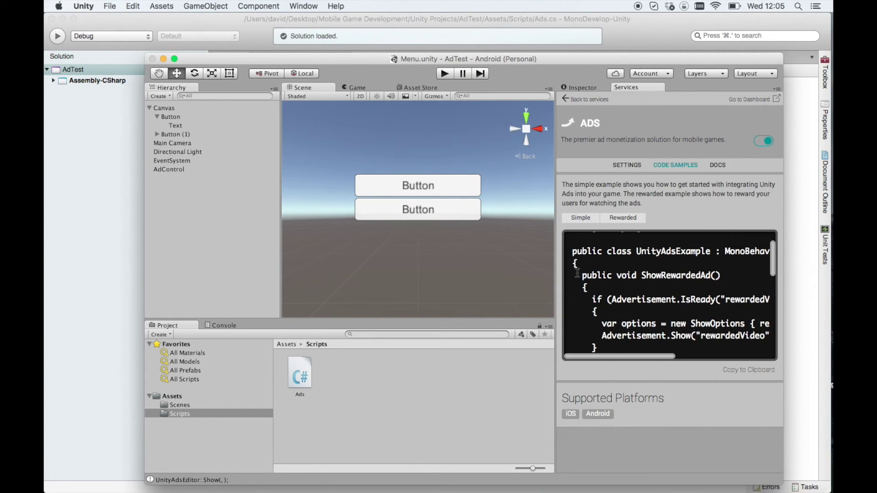
pyautogui.scroll(-10, 578, 272)
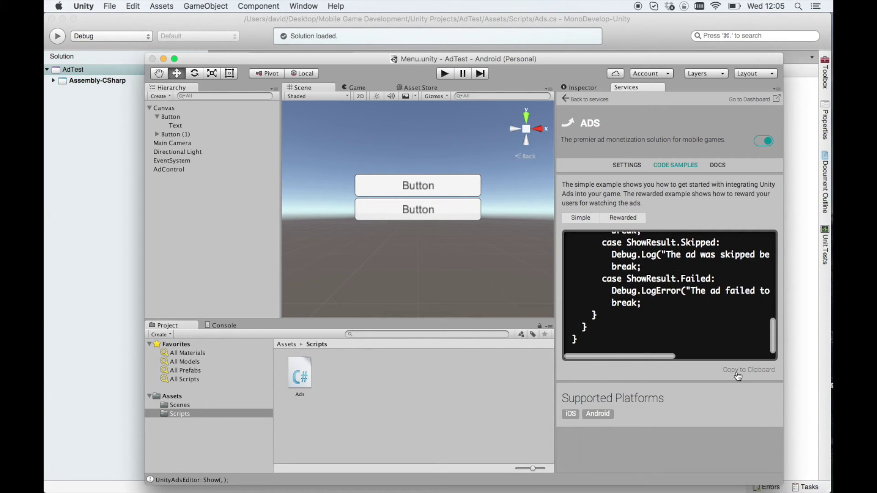
pyautogui.click(85, 263)
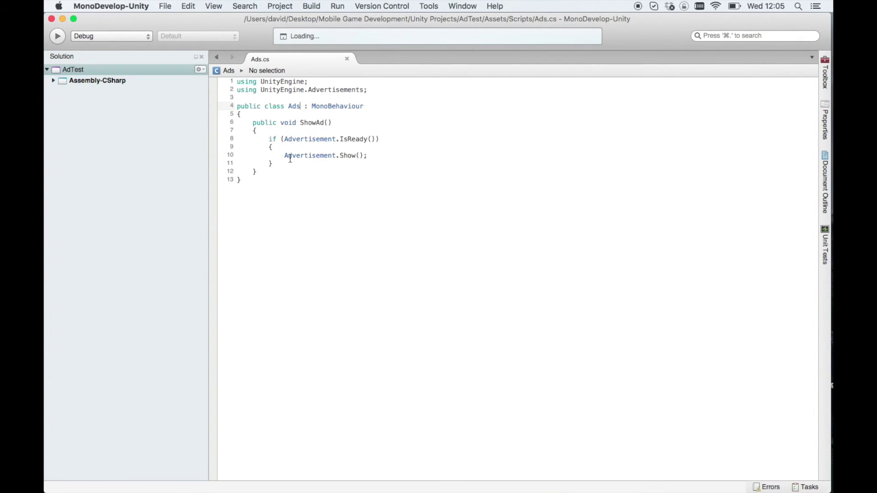
# Paste the rewarded sample below the Ads class and copy its ShowRewardedAd and HandleShowResult methods.
pyautogui.click(290, 178)
pyautogui.press('Return')
pyautogui.press('Return')
pyautogui.press('Return')
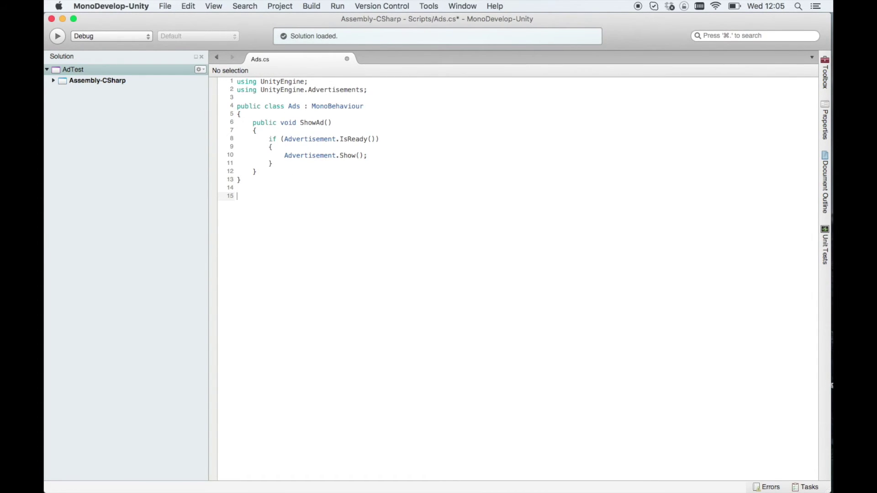
pyautogui.write('using UnityEngine; using UnityEngine.Advertisements;  public class UnityAdsExample : MonoBehaviour {     public void ShowRewardedAd()     {         if (Advertisement.IsReady("rewardedVideo"))         {             var options = new ShowOptions { resultCallback = HandleShowResult };             Advertisement.Show("rewardedVideo", options);         }     }      private void HandleShowResult(ShowResult result)     {         switch (result)         {         case ShowResult.Finished:             Debug.Log("The ad was successfully shown.");             //             // YOUR CODE TO REWARD THE GAMER             // Give coins etc.             break;         case ShowResult.Skipped:             Debug.Log("The ad was skipped before reaching the end.");             break;         case ShowResult.Failed:             Debug.LogError("The ad failed to be shown.");             break;         }     } }')
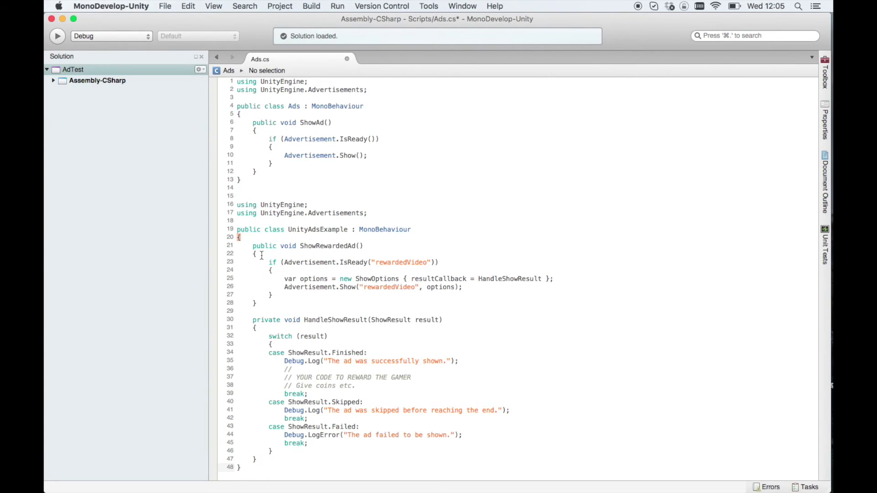
pyautogui.click(268, 253)
pyautogui.moveTo(267, 253); pyautogui.dragTo(229, 203)
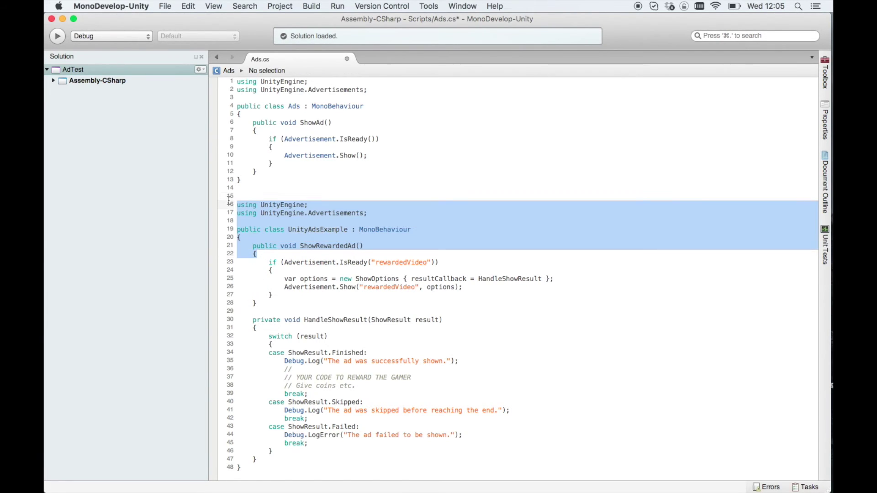
pyautogui.click(267, 261)
pyautogui.moveTo(312, 246); pyautogui.dragTo(318, 406)
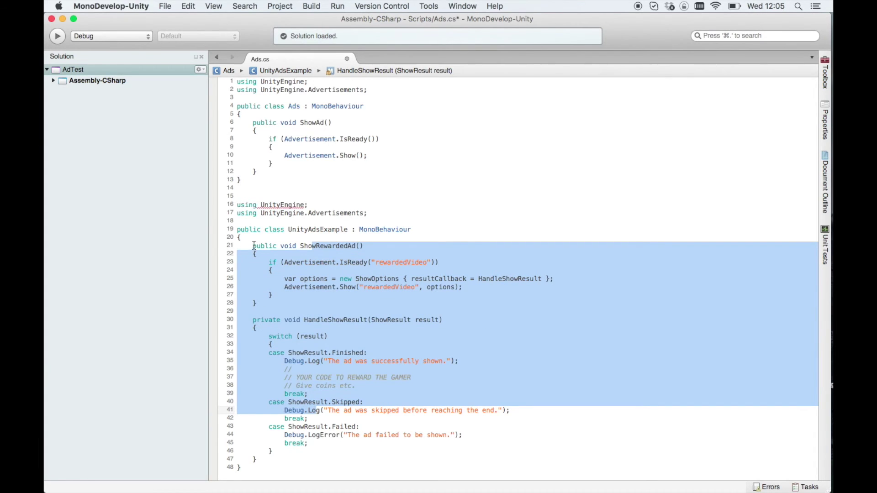
pyautogui.click(254, 246)
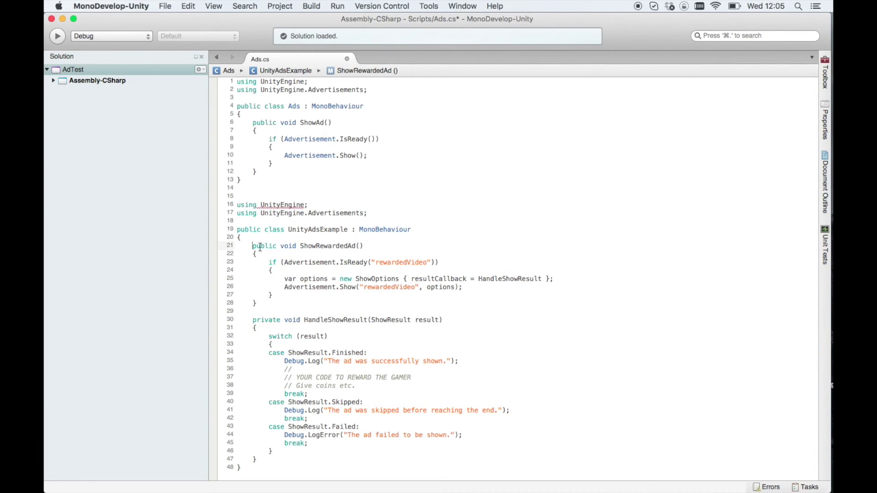
pyautogui.moveTo(252, 246); pyautogui.dragTo(297, 460)
pyautogui.press('super+c')
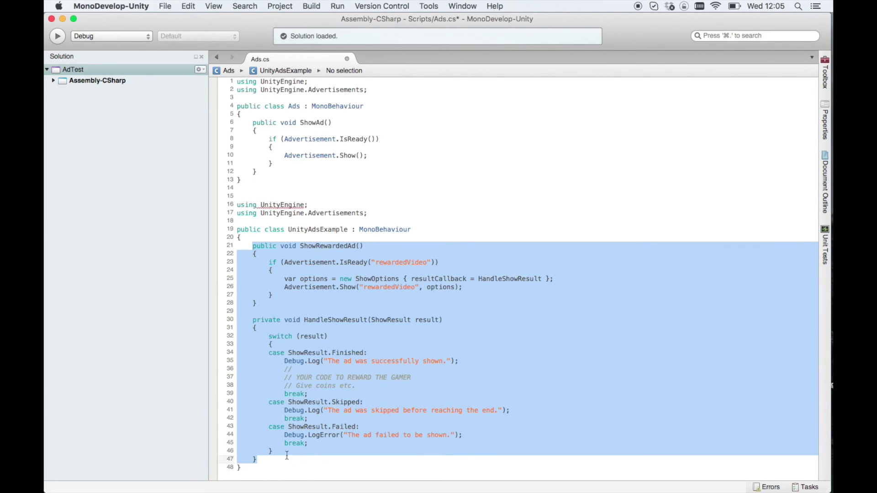
# Delete the pasted UnityAdsExample class from Ads.cs.
pyautogui.moveTo(251, 194); pyautogui.dragTo(310, 466)
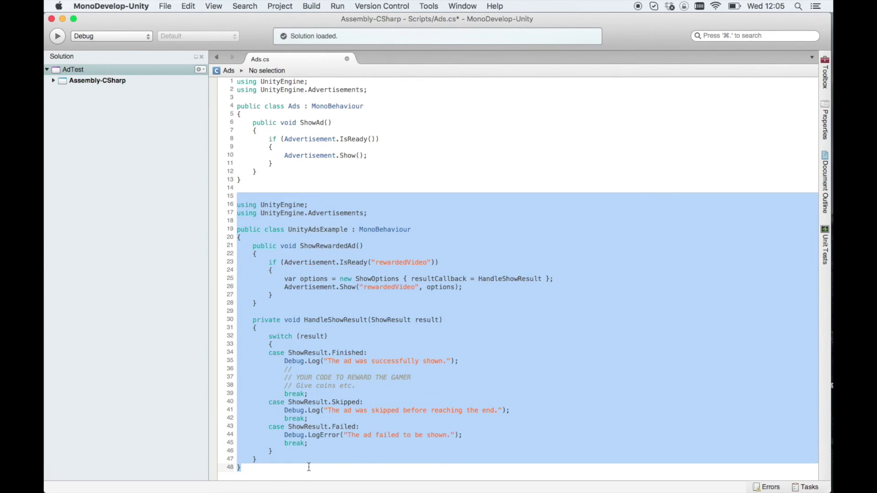
pyautogui.press('BackSpace')
pyautogui.click(257, 173)
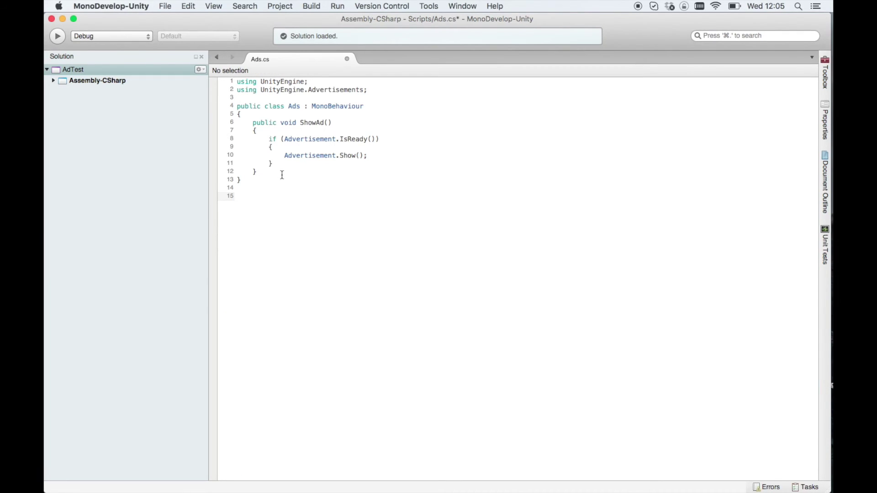
# Paste the ShowRewardedAd and HandleShowResult methods inside the Ads class after ShowAd.
pyautogui.press('Return')
pyautogui.press('Return')
pyautogui.press('Return')
pyautogui.press('Return')
pyautogui.press('Return')
pyautogui.press('Down')
pyautogui.press('Down')
pyautogui.press('Down')
pyautogui.press('Up')
pyautogui.press('Up')
pyautogui.press('Up')
pyautogui.press('Up')
pyautogui.press('Up')
pyautogui.press('Up')
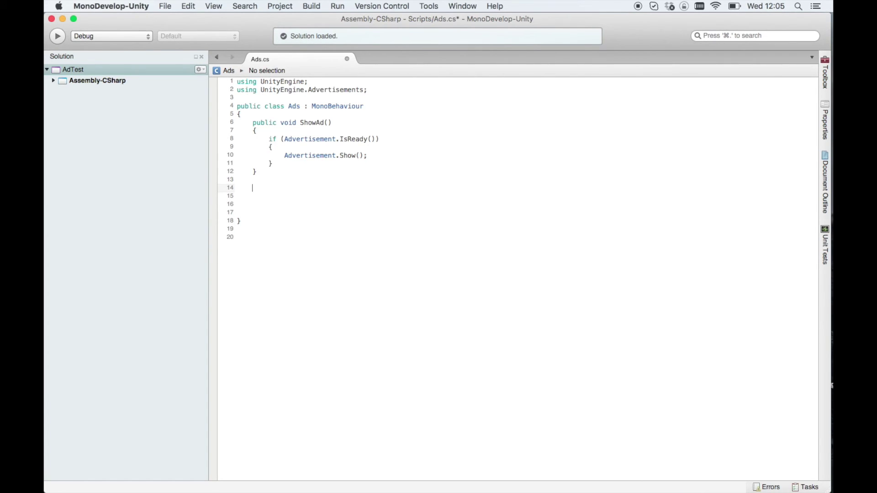
pyautogui.press('super+v')
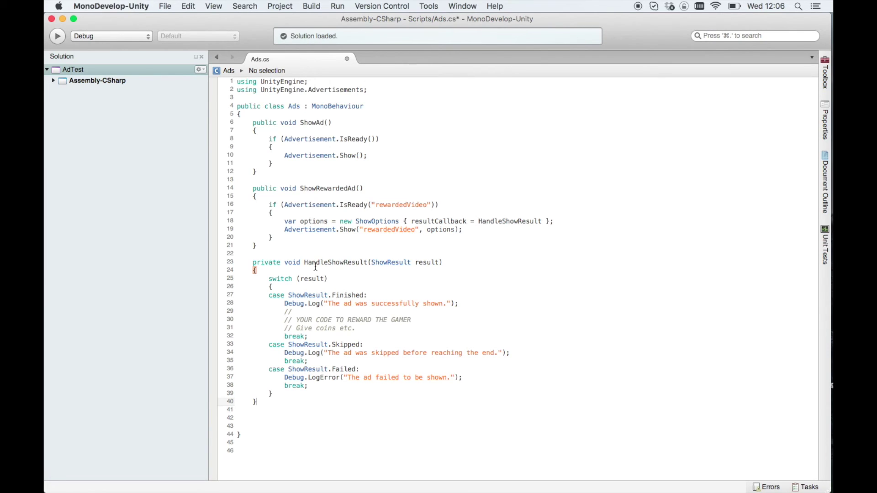
# Replace the reward placeholder comments with a commented-out gold = 500 line and save.
pyautogui.moveTo(324, 298)
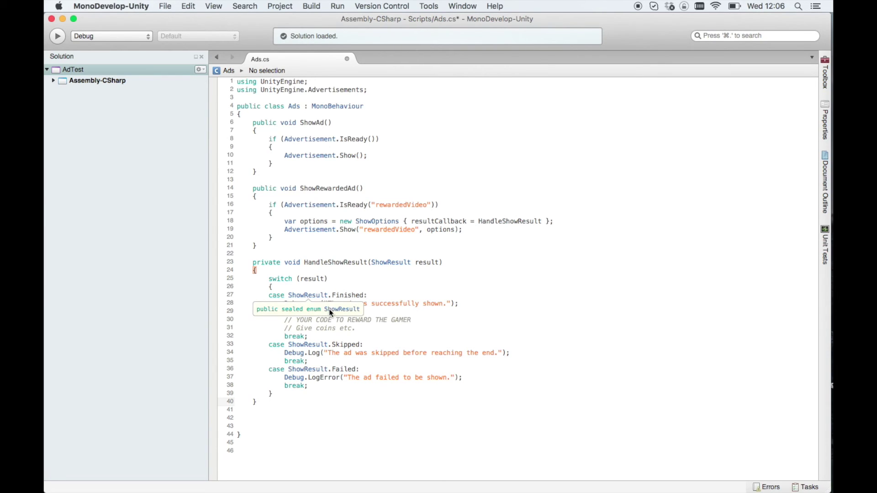
pyautogui.click(335, 312)
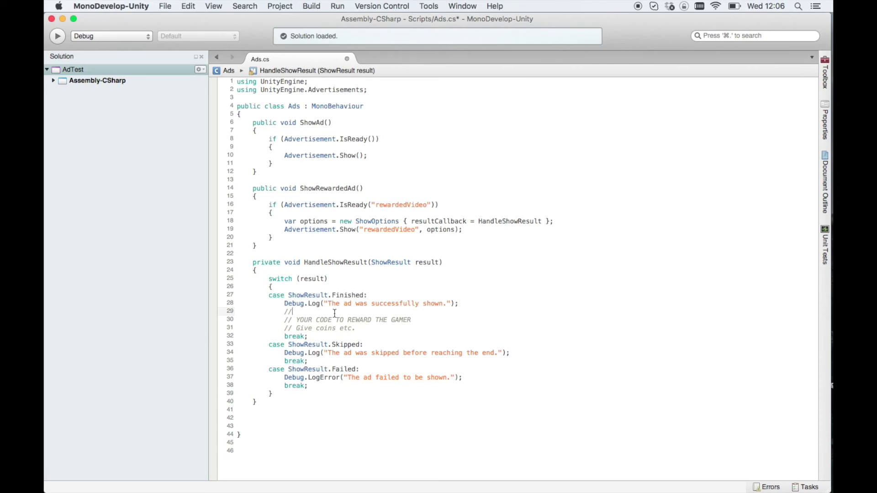
pyautogui.press('BackSpace')
pyautogui.press('BackSpace')
pyautogui.click(362, 328)
pyautogui.moveTo(362, 328); pyautogui.dragTo(381, 331)
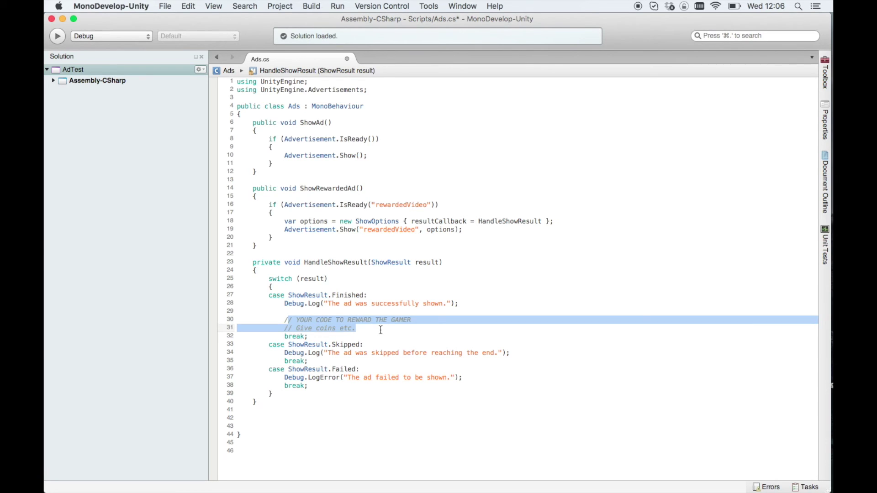
pyautogui.press('BackSpace')
pyautogui.press('Return')
pyautogui.press('Return')
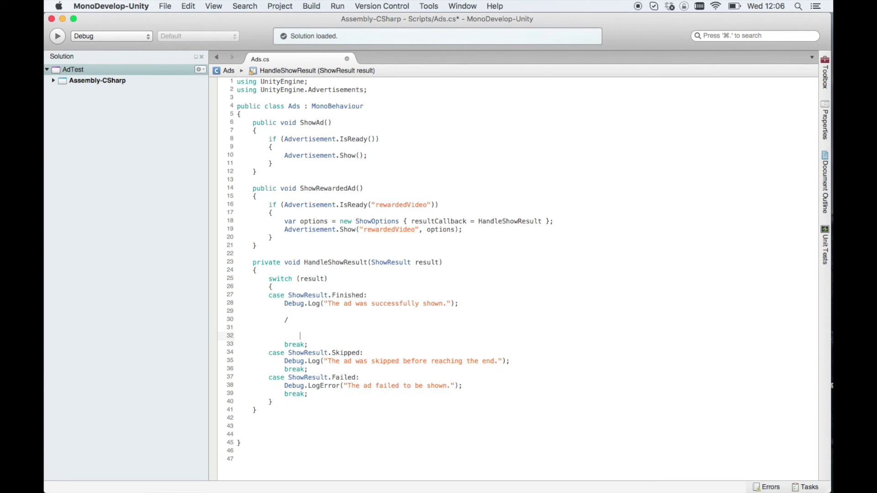
pyautogui.press('Up')
pyautogui.press('Up')
pyautogui.write('/')
pyautogui.write(' gold')
pyautogui.write(' = 500')
pyautogui.click(297, 320)
pyautogui.press('BackSpace')
pyautogui.press('BackSpace')
pyautogui.press('BackSpace')
pyautogui.write('//')
pyautogui.press('super+s')
# Change the reward line to a commented-out gold = gold + 500 and save Ads.cs.
pyautogui.press('BackSpace')
pyautogui.press('BackSpace')
pyautogui.click(312, 320)
pyautogui.write('gold ')
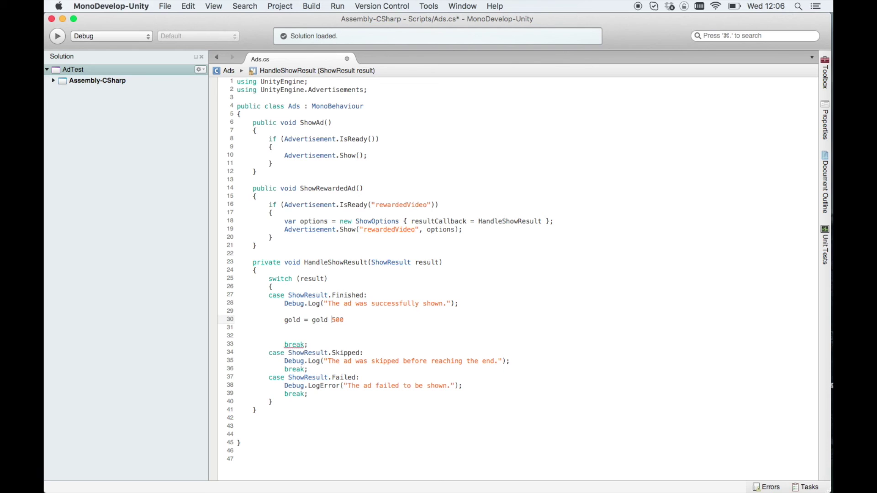
pyautogui.write('+')
pyautogui.click(288, 320)
pyautogui.write('//')
pyautogui.press('cmd+s')
# Give the lower Button an On Click entry calling Ads.ShowRewardedAd on AdControl.
pyautogui.moveTo(830, 333)
pyautogui.click(818, 354)
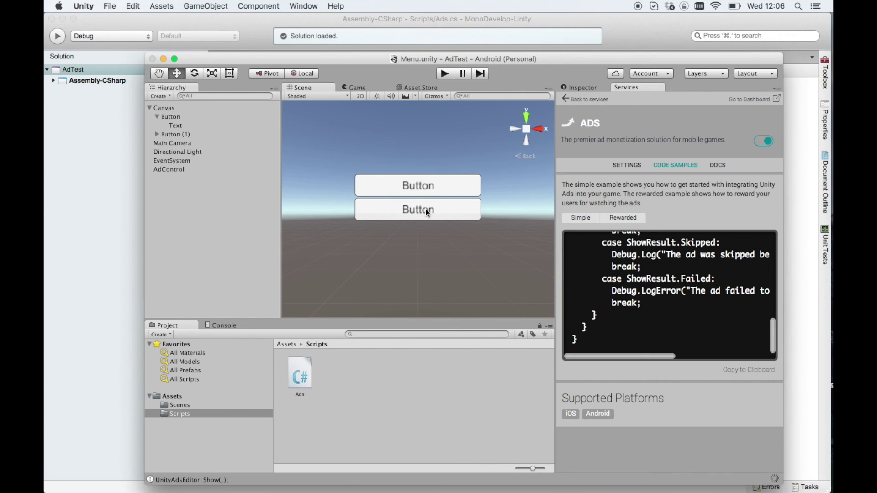
pyautogui.click(173, 118)
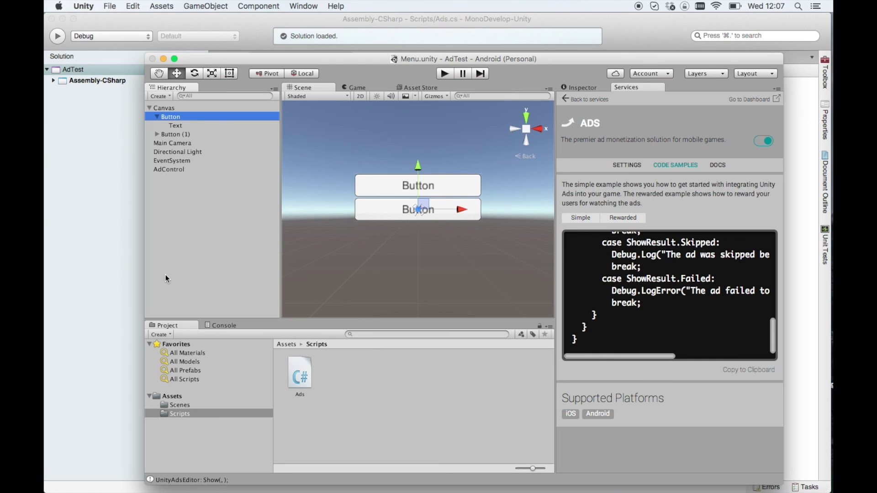
pyautogui.click(582, 89)
pyautogui.scroll(-5, 609, 281)
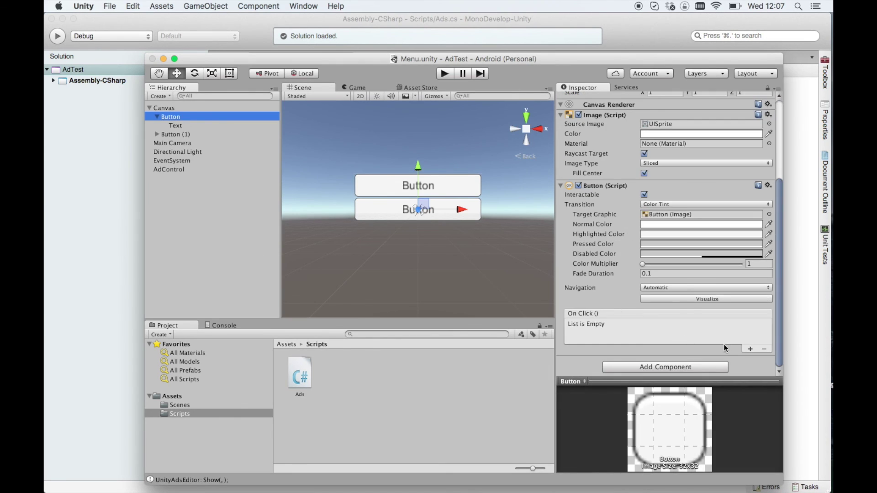
pyautogui.click(749, 349)
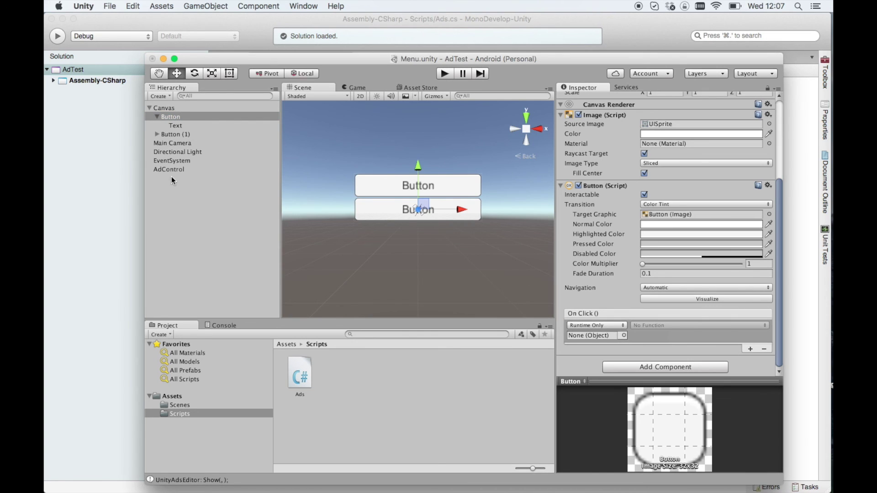
pyautogui.moveTo(174, 170); pyautogui.dragTo(583, 338)
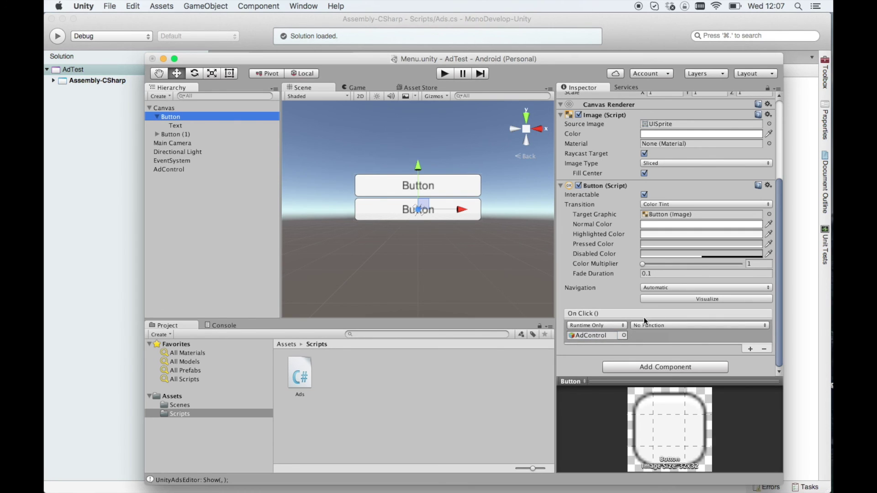
pyautogui.click(668, 325)
pyautogui.moveTo(658, 370)
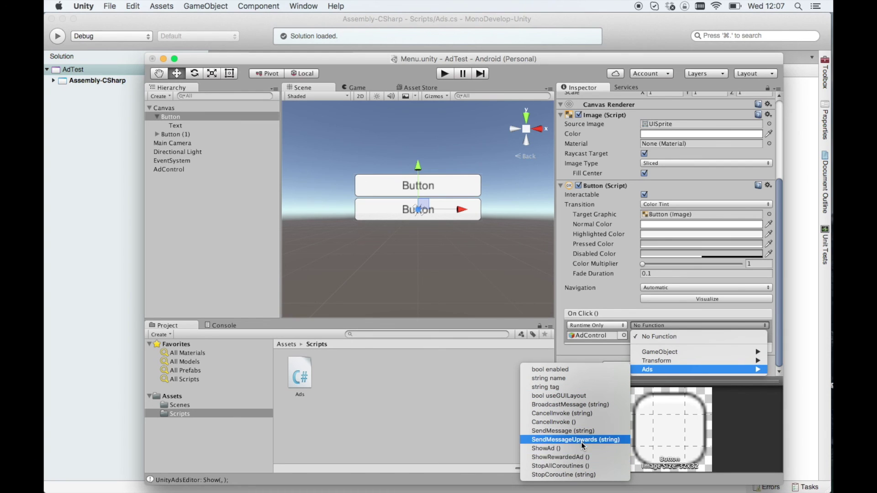
pyautogui.click(579, 457)
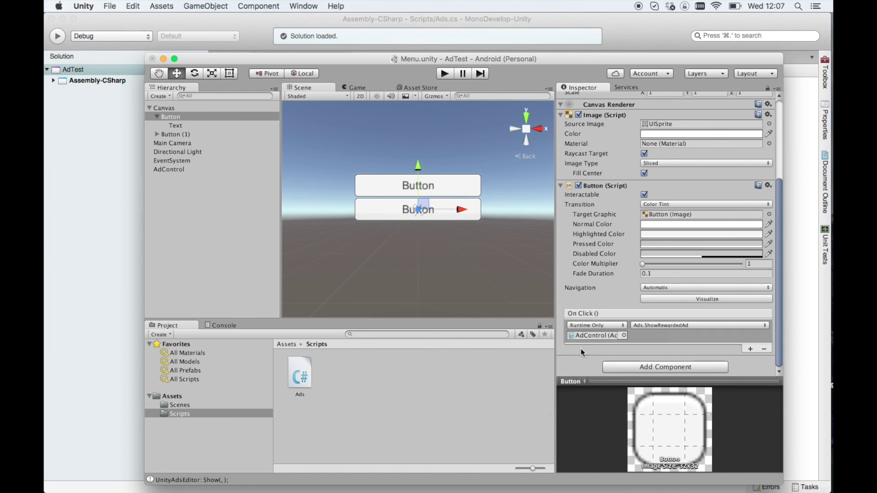